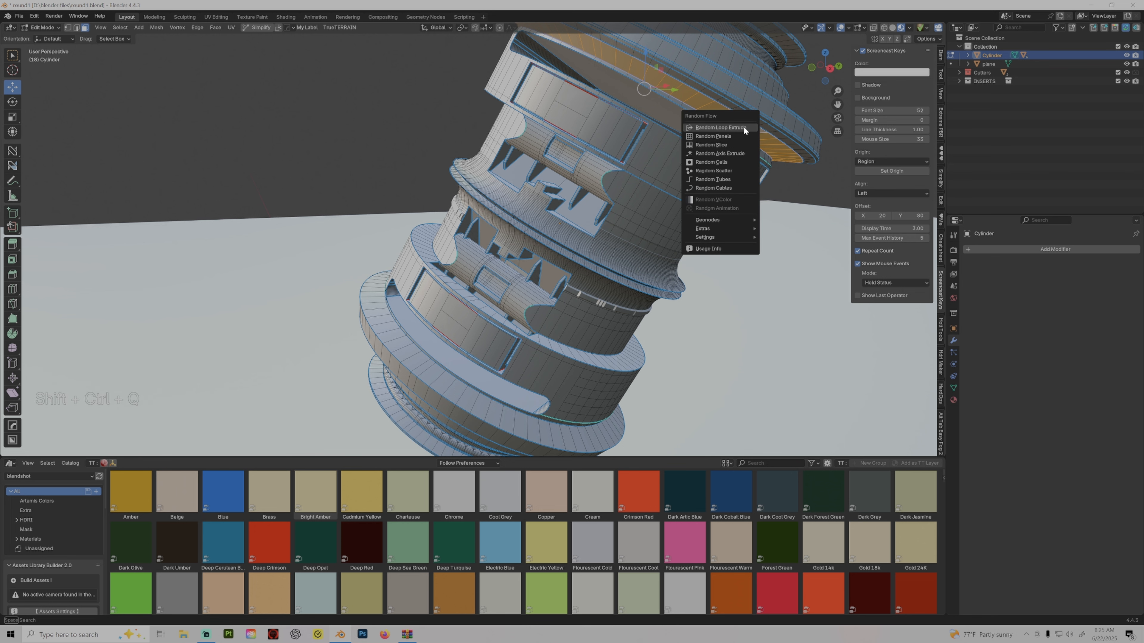
Run Random Panels on the selected faces under the top ring using a saved operator preset, and reopen its settings
{"action": "left_click", "coordinate": [730, 139]}
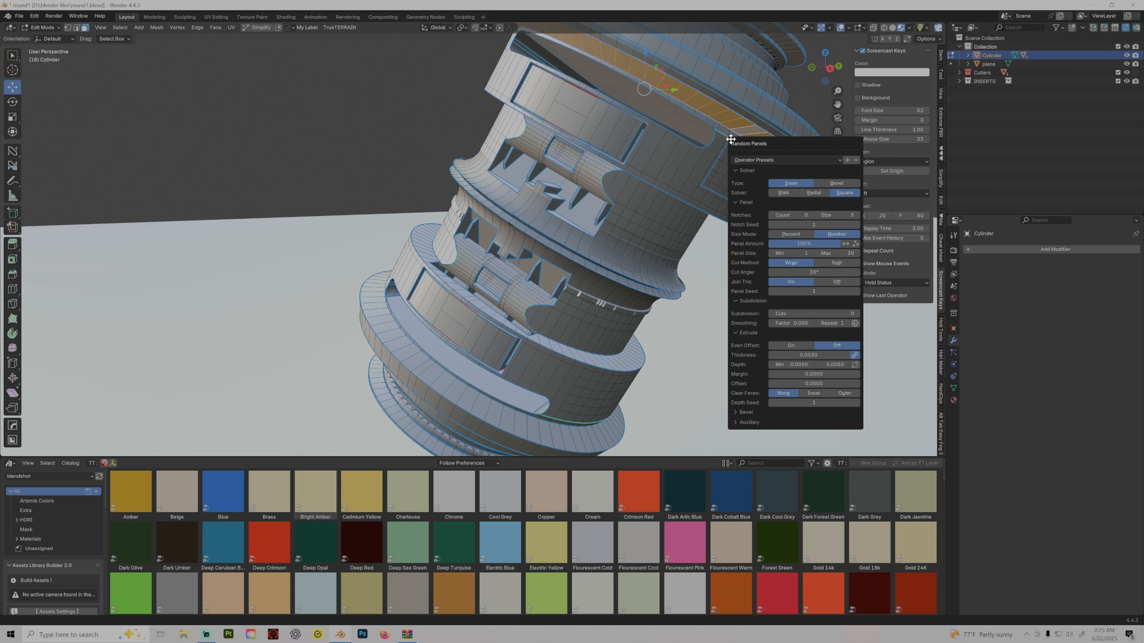
{"action": "left_click", "coordinate": [771, 159]}
{"action": "left_click", "coordinate": [768, 212]}
{"action": "middle_click_drag", "start_coordinate": [760, 253], "coordinate": [696, 206]}
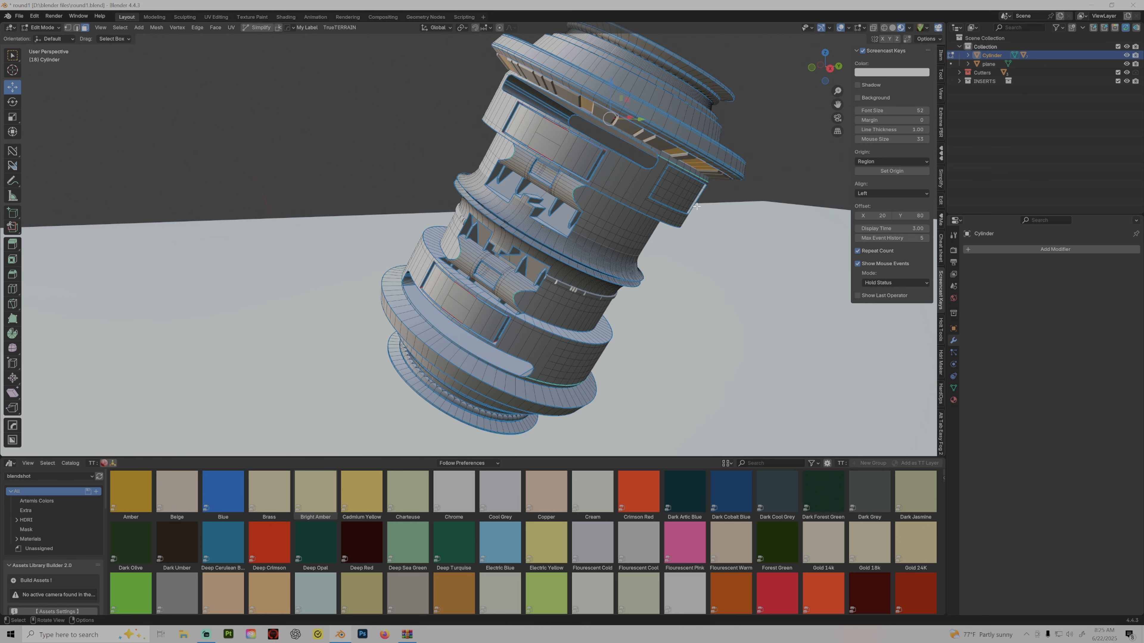
{"action": "key", "text": "F9"}
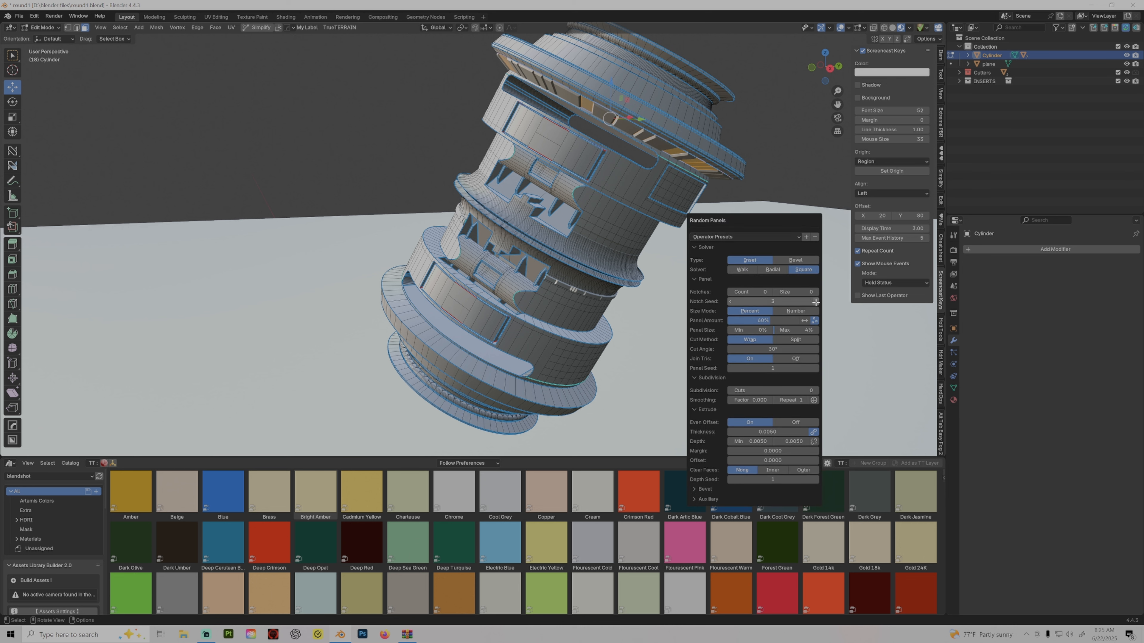
Set the random panels' notch count and size to 1 and the subdivision cuts to 2
{"action": "left_click", "coordinate": [769, 292]}
{"action": "left_click", "coordinate": [815, 292]}
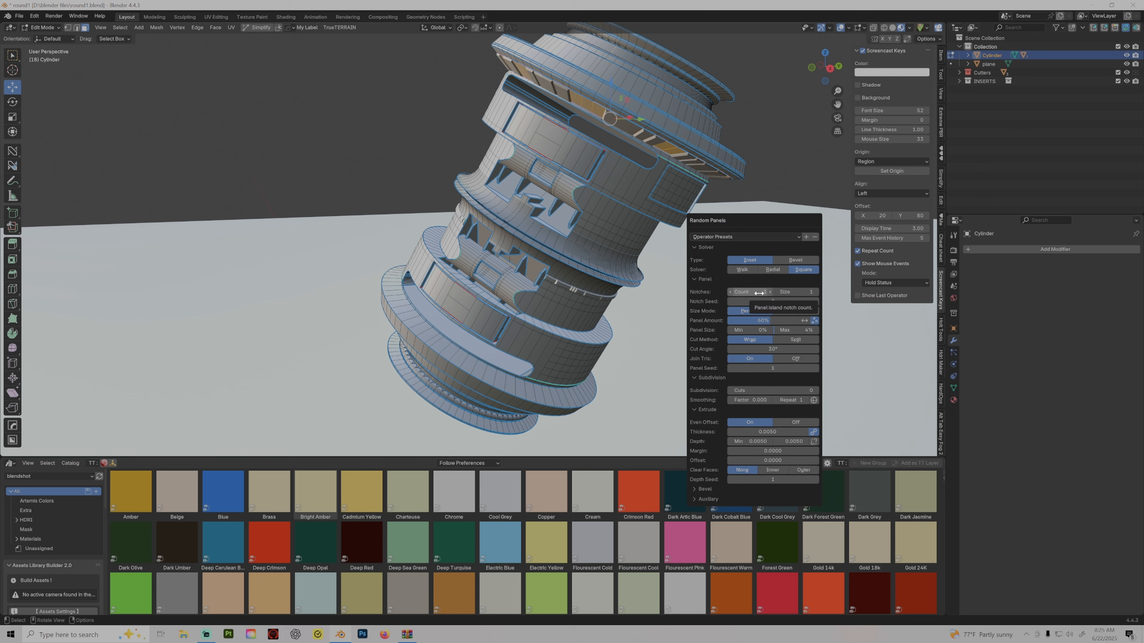
{"action": "left_click", "coordinate": [815, 390]}
{"action": "left_click", "coordinate": [816, 390]}
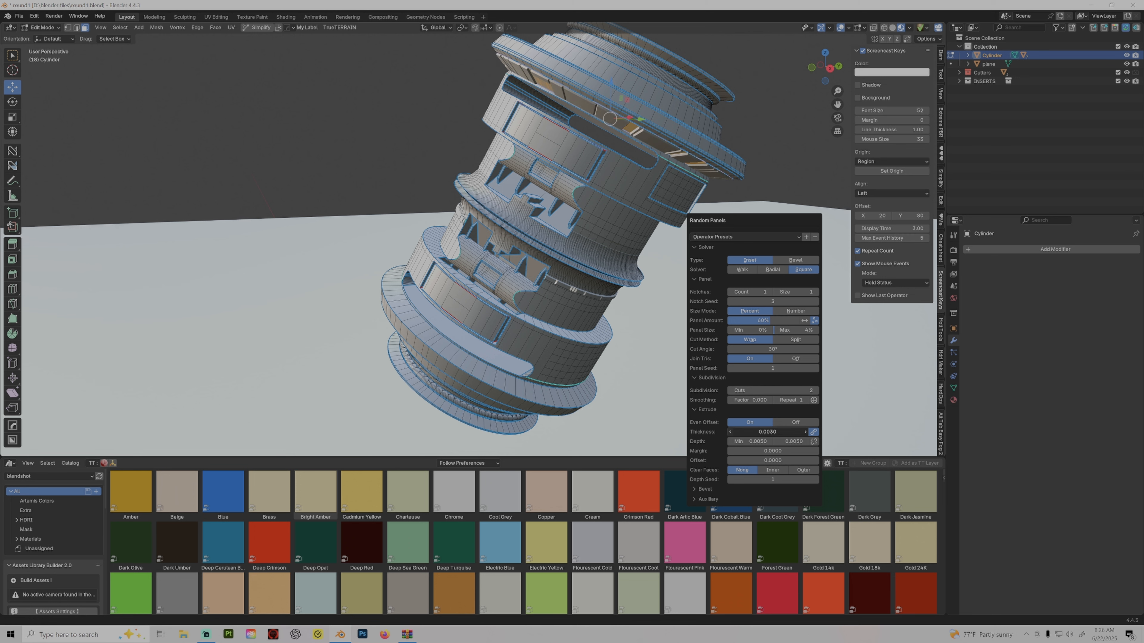
Set the random panels' extrude thickness to 0.0010 and margin to 0.0030
{"action": "left_click", "coordinate": [729, 432]}
{"action": "left_click", "coordinate": [730, 432]}
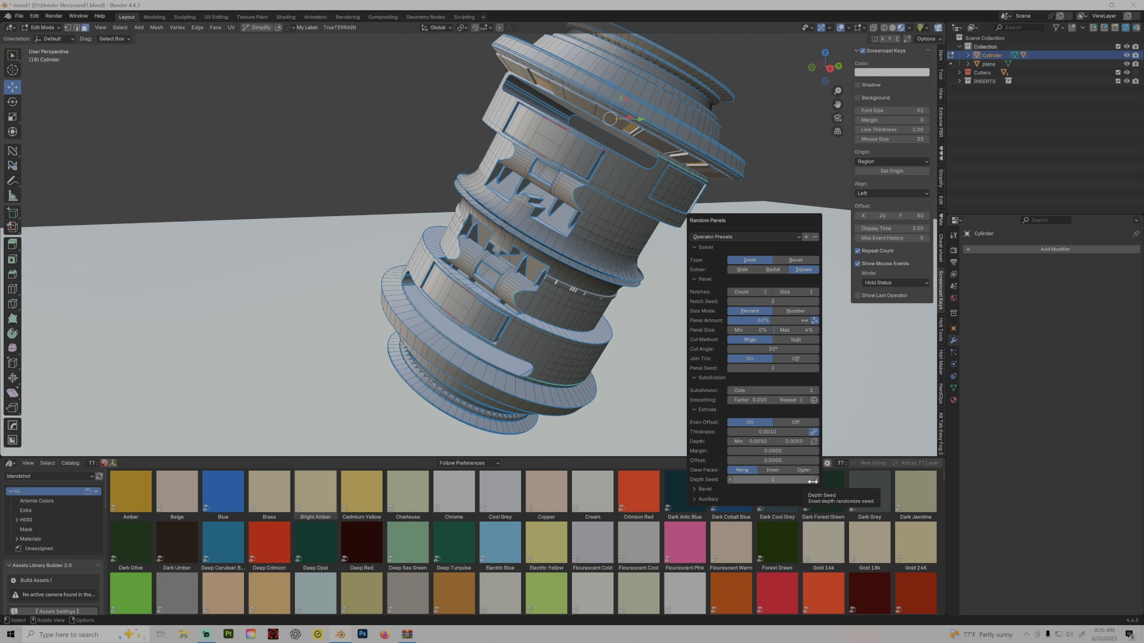
{"action": "left_click", "coordinate": [816, 451]}
{"action": "left_click", "coordinate": [816, 451]}
{"action": "left_click", "coordinate": [816, 452]}
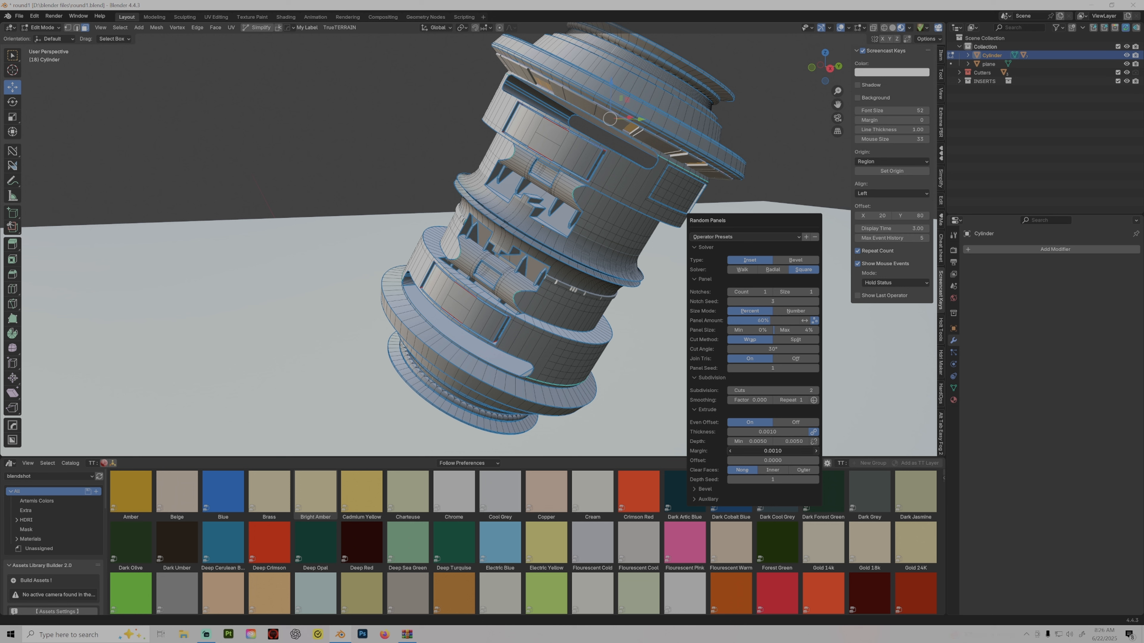
Vary the panel layout by setting the depth seed to 3 and panel seed to 15, and raising the notch seed
{"action": "left_click", "coordinate": [816, 480]}
{"action": "left_click", "coordinate": [816, 480]}
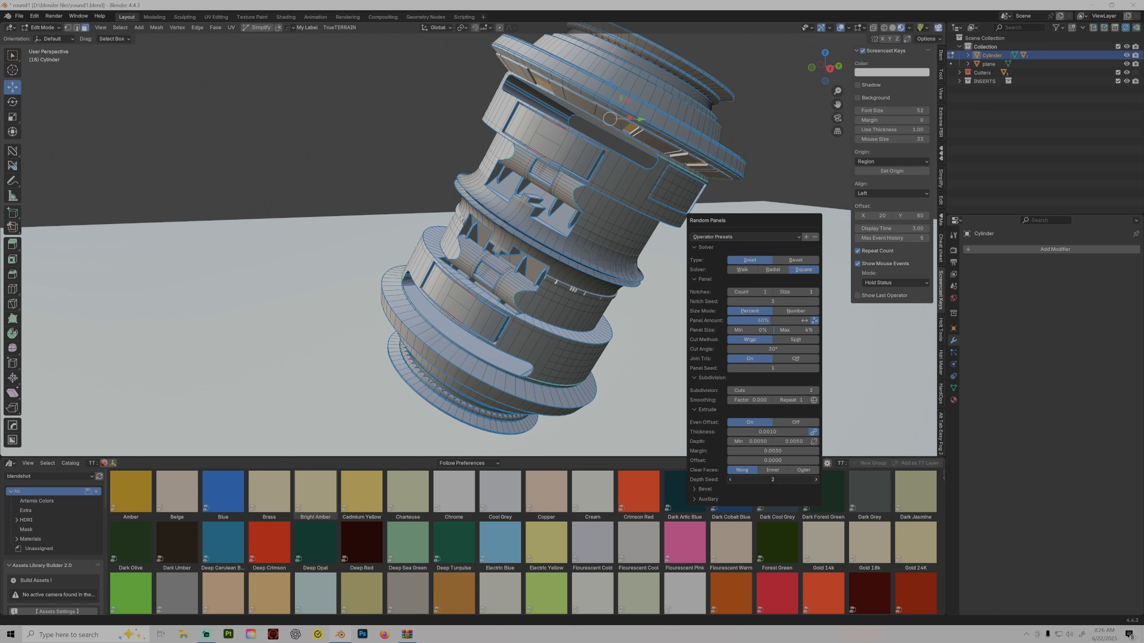
{"action": "left_click", "coordinate": [787, 370]}
{"action": "type", "text": "15"}
{"action": "key", "text": "Return"}
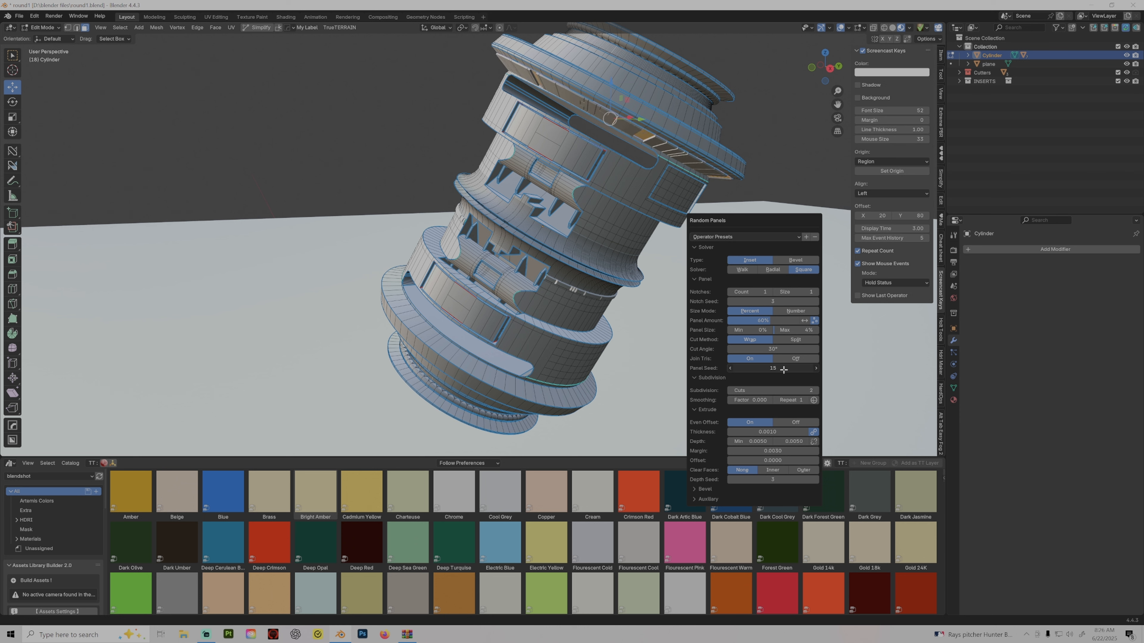
{"action": "left_click", "coordinate": [816, 301]}
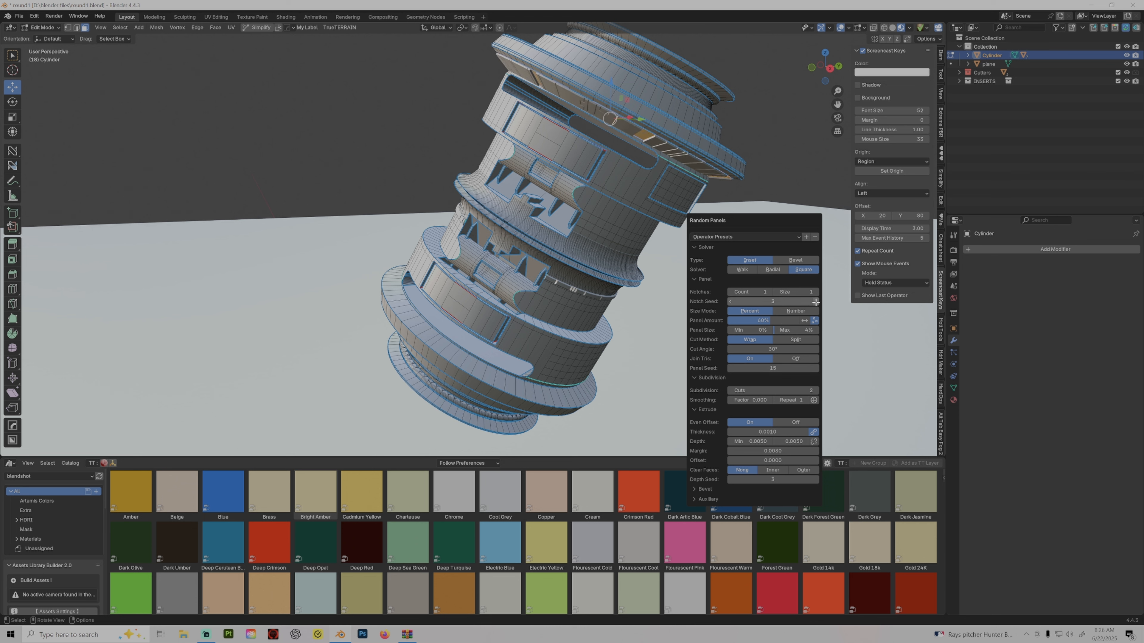
{"action": "left_click", "coordinate": [816, 302]}
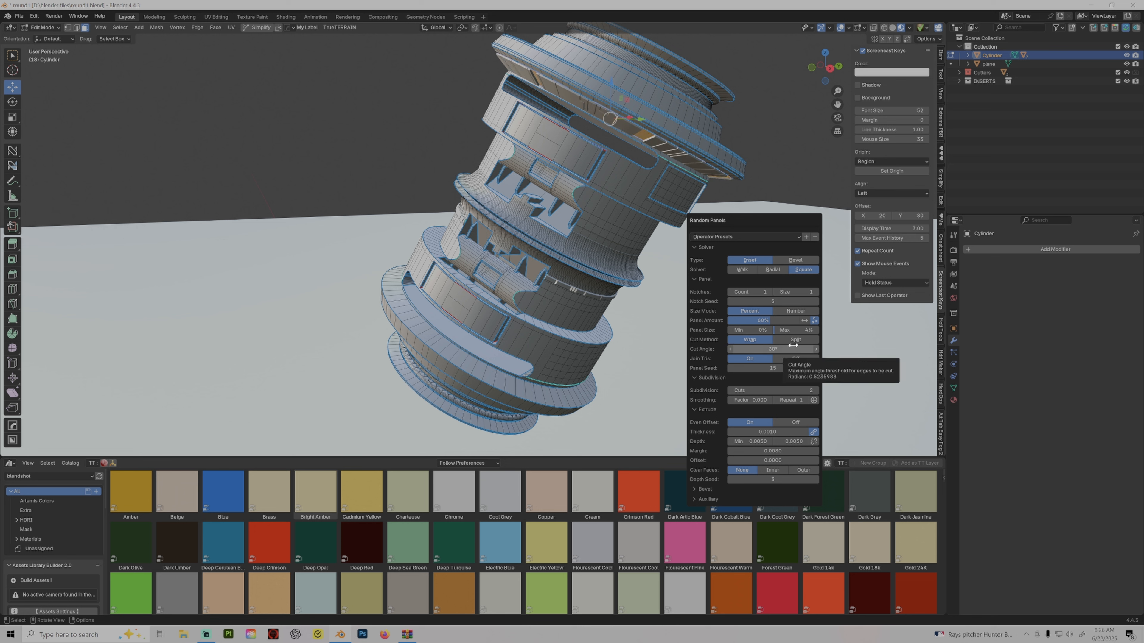
Switch the random panels' solver to Walk with the Shortest path option
{"action": "left_click", "coordinate": [752, 270]}
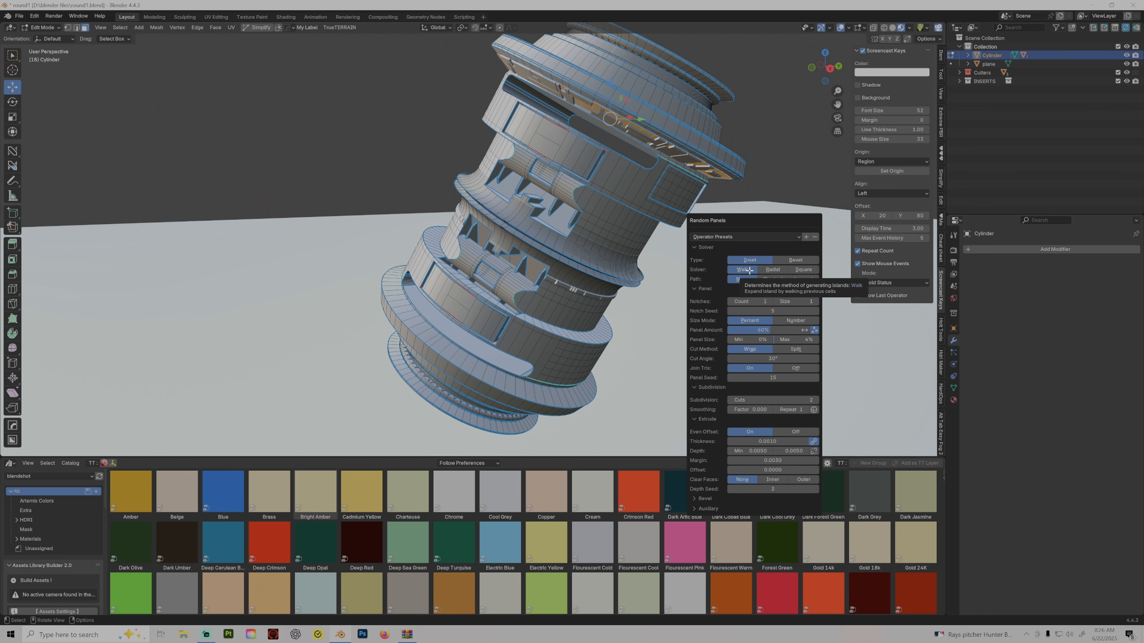
{"action": "left_click", "coordinate": [801, 279]}
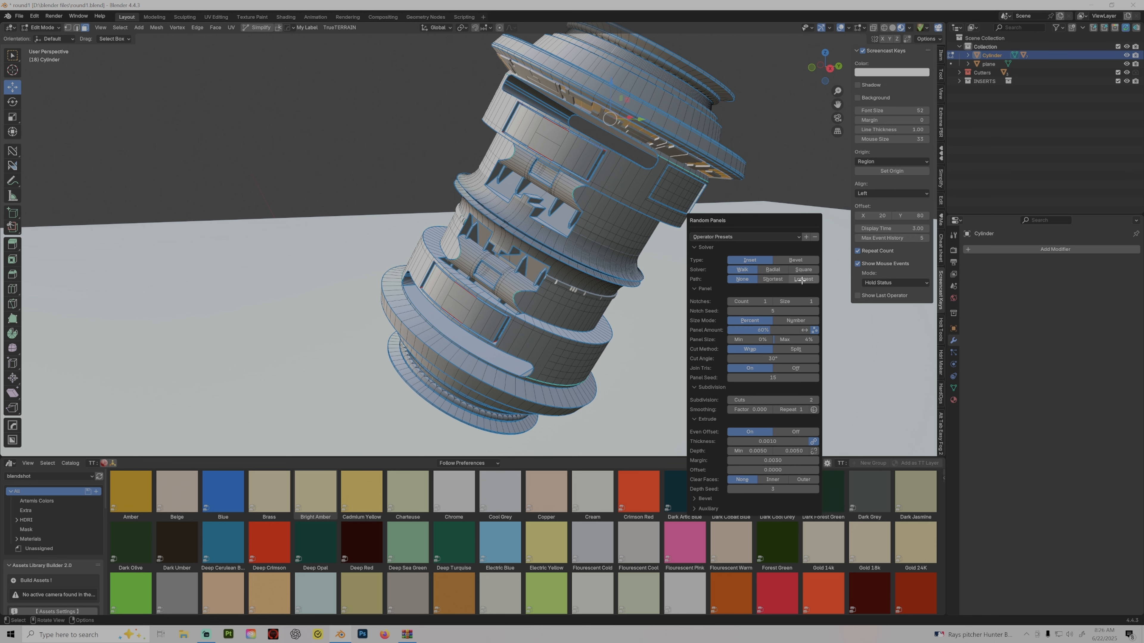
{"action": "left_click", "coordinate": [781, 278]}
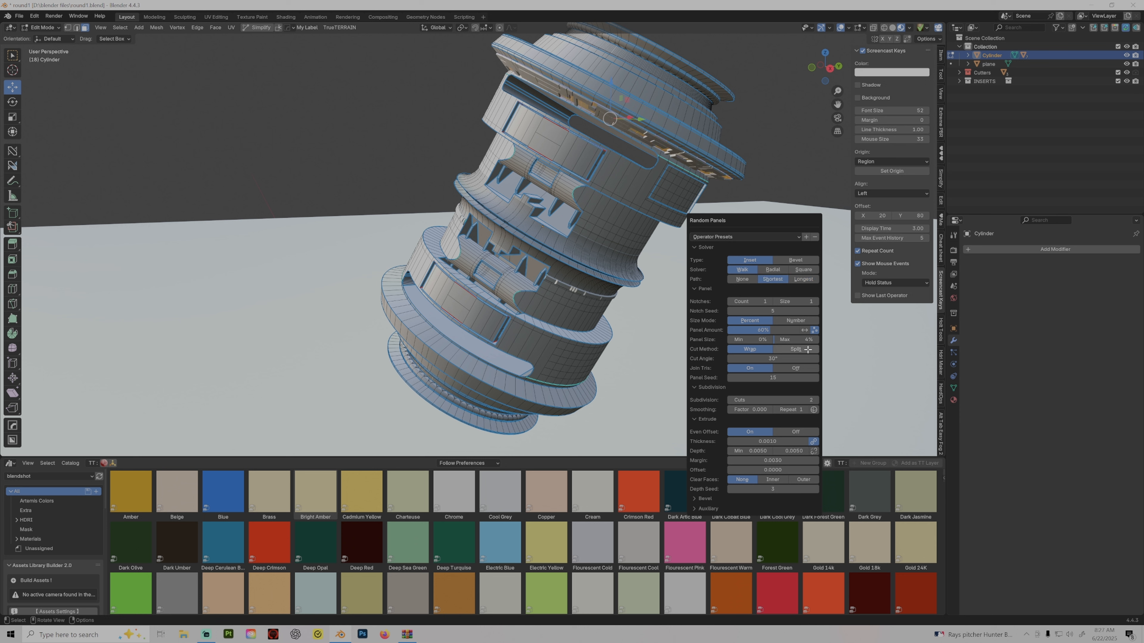
{"action": "left_click", "coordinate": [748, 281]}
{"action": "left_click", "coordinate": [779, 281]}
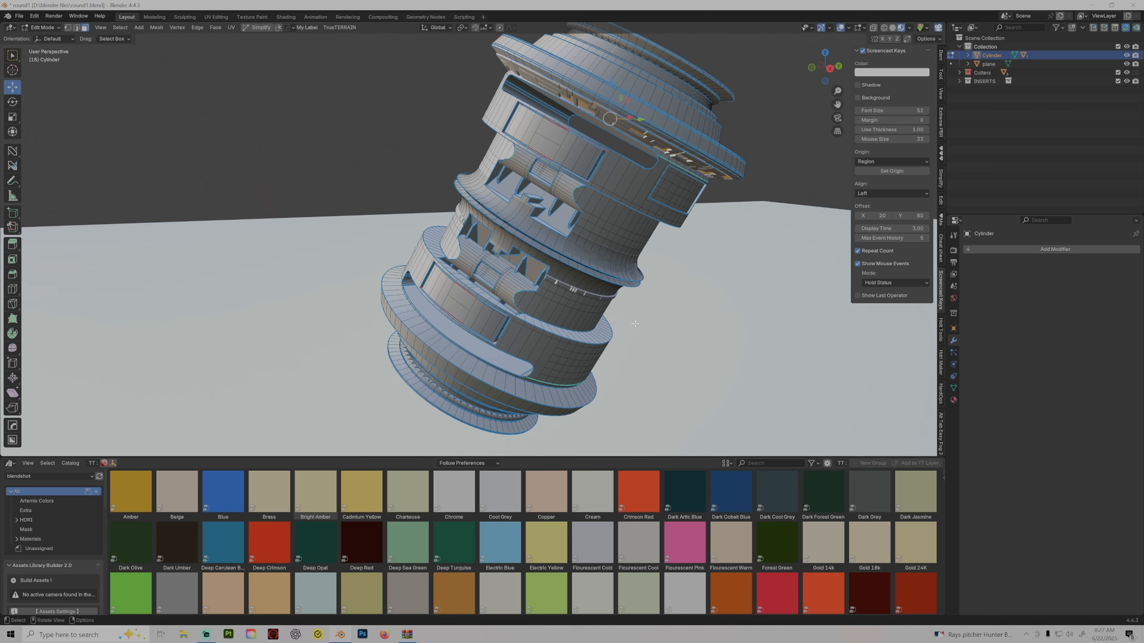
Merge the middle faces of the upper band's recessed panel into one face and inset it by about 0.041 m
{"action": "middle_click_drag", "start_coordinate": [635, 323], "coordinate": [597, 141]}
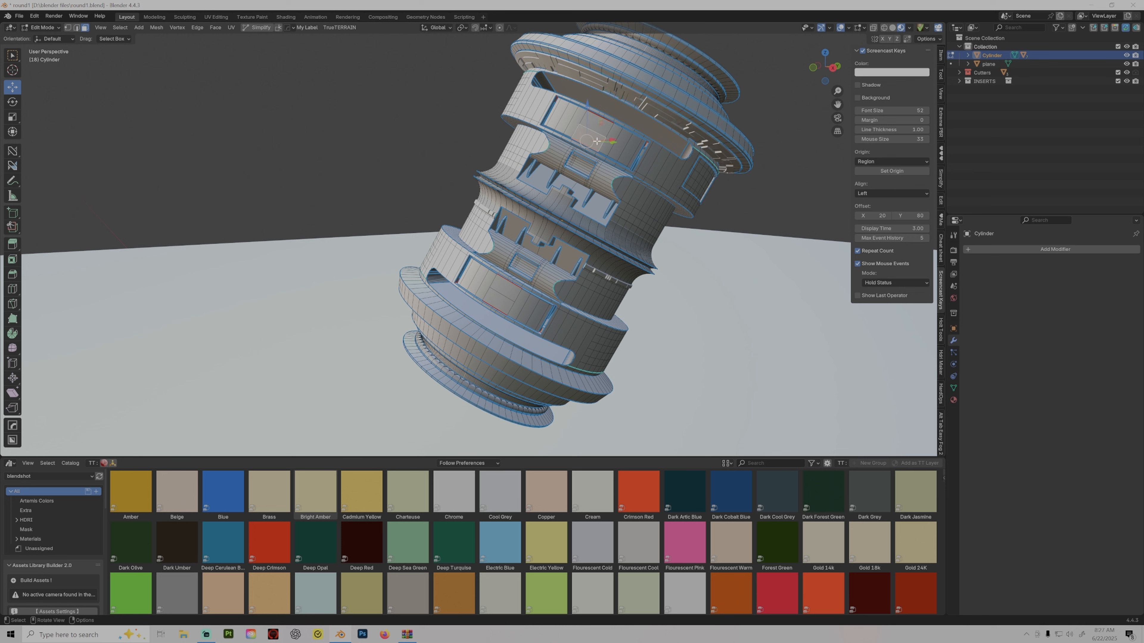
{"action": "left_click", "coordinate": [597, 127], "text": "ctrl"}
{"action": "key", "text": "f"}
{"action": "key", "text": "i"}
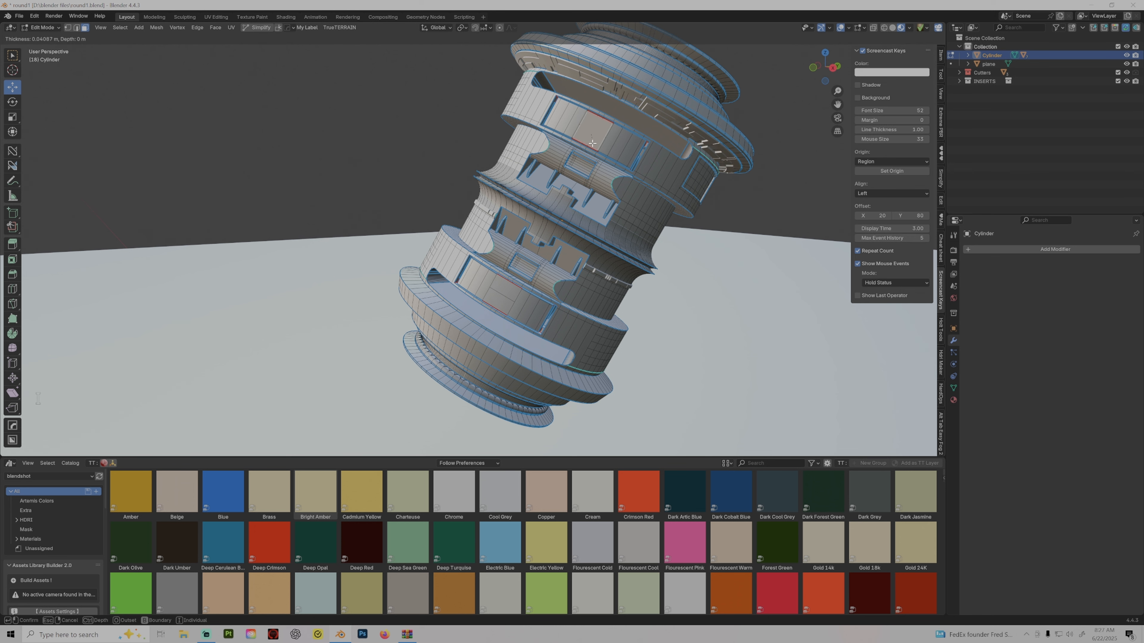
{"action": "left_click", "coordinate": [592, 143]}
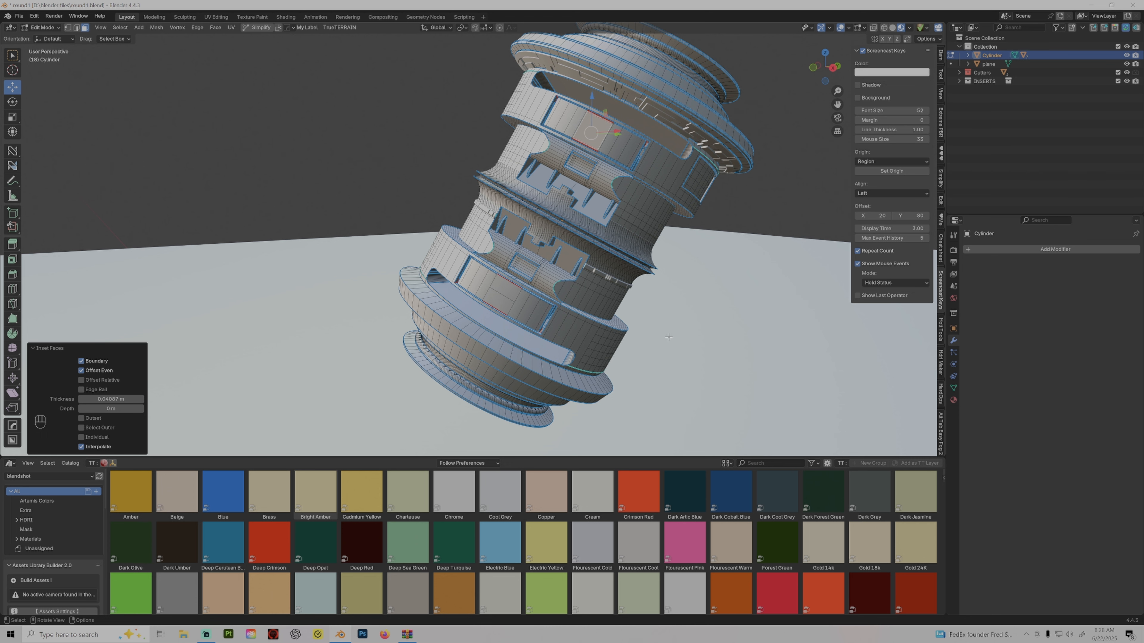
Inset the face groups on both sides of the upper band's middle panel by about 0.06 m and save the file
{"action": "middle_click_drag", "start_coordinate": [669, 337], "coordinate": [673, 216]}
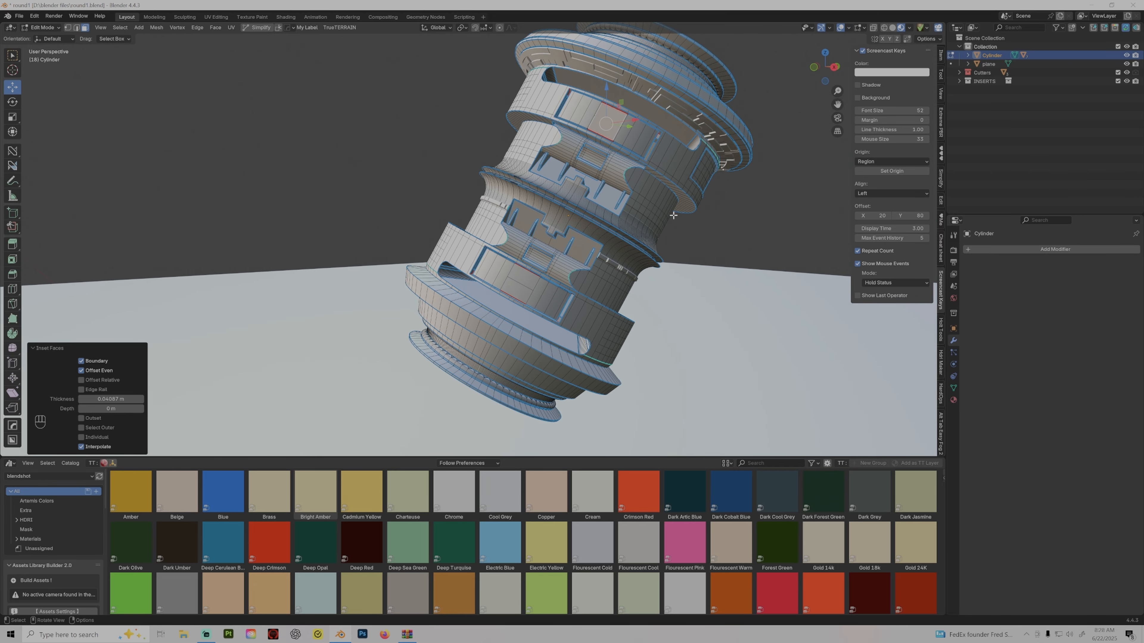
{"action": "left_click", "coordinate": [608, 130]}
{"action": "middle_click_drag", "start_coordinate": [650, 140], "coordinate": [585, 179]}
{"action": "scroll", "coordinate": [568, 137], "scroll_direction": "up", "scroll_amount": 3}
{"action": "left_click", "coordinate": [636, 155]}
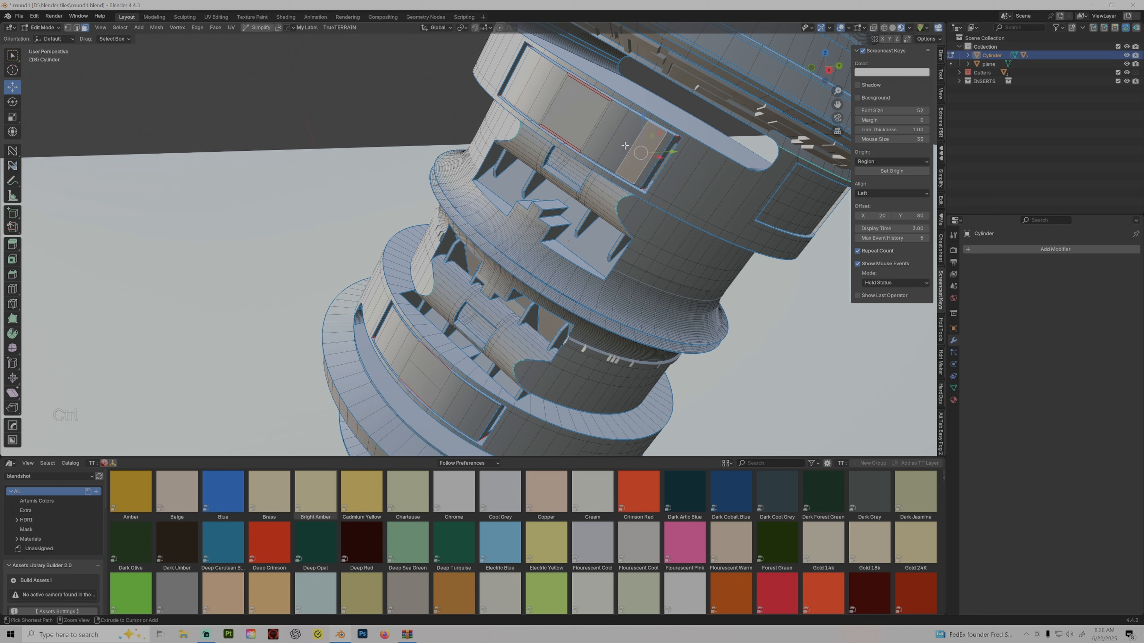
{"action": "left_click", "coordinate": [597, 154], "text": "ctrl"}
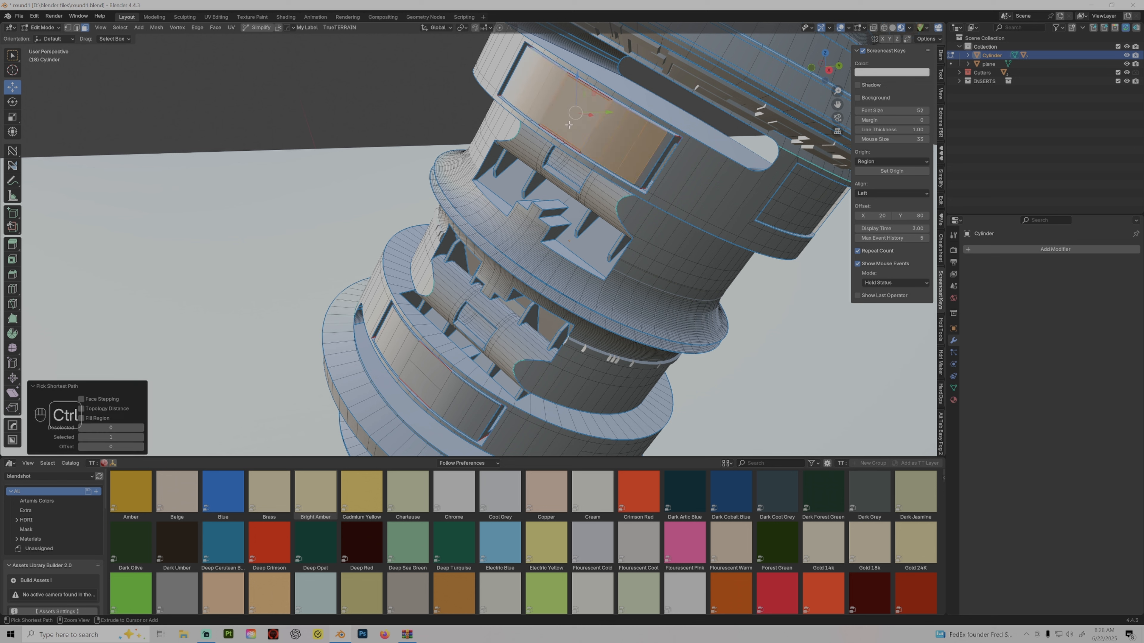
{"action": "left_click", "coordinate": [597, 155], "text": "shift"}
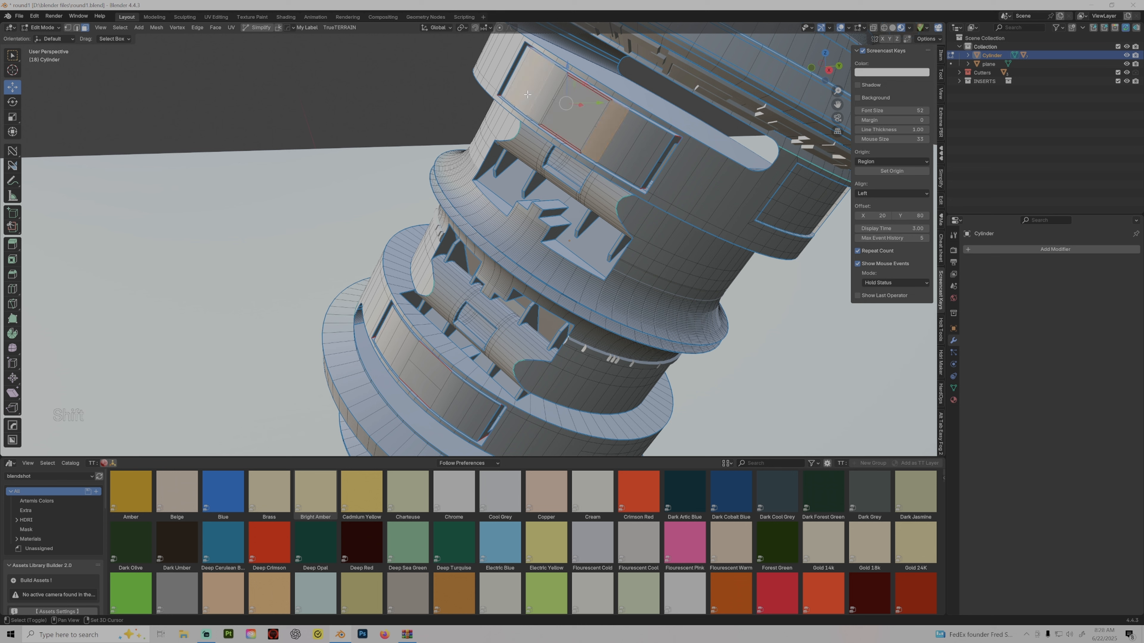
{"action": "left_click", "coordinate": [642, 152]}
{"action": "left_click", "coordinate": [623, 141], "text": "shift"}
{"action": "left_click", "coordinate": [525, 93], "text": "shift"}
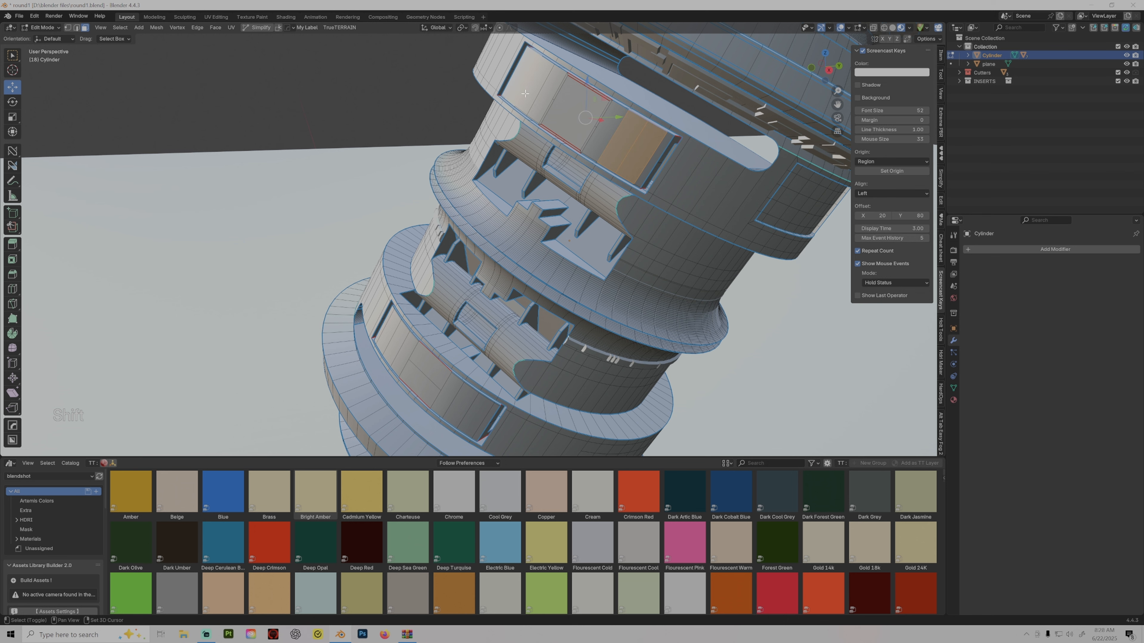
{"action": "middle_click_drag", "start_coordinate": [525, 93], "coordinate": [613, 146]}
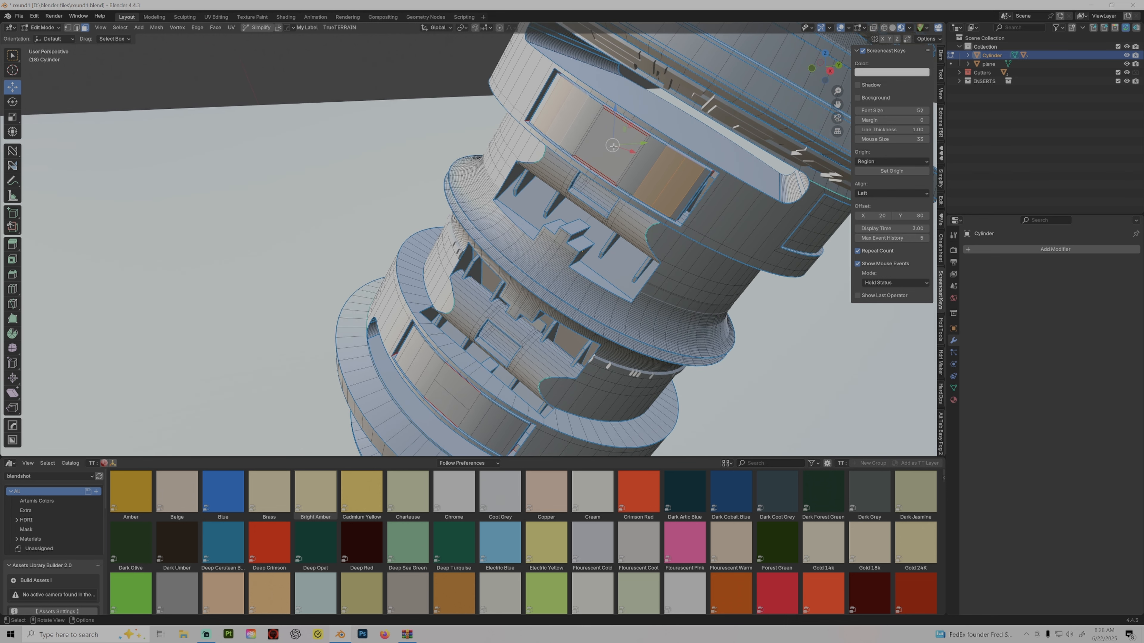
{"action": "key", "text": "i"}
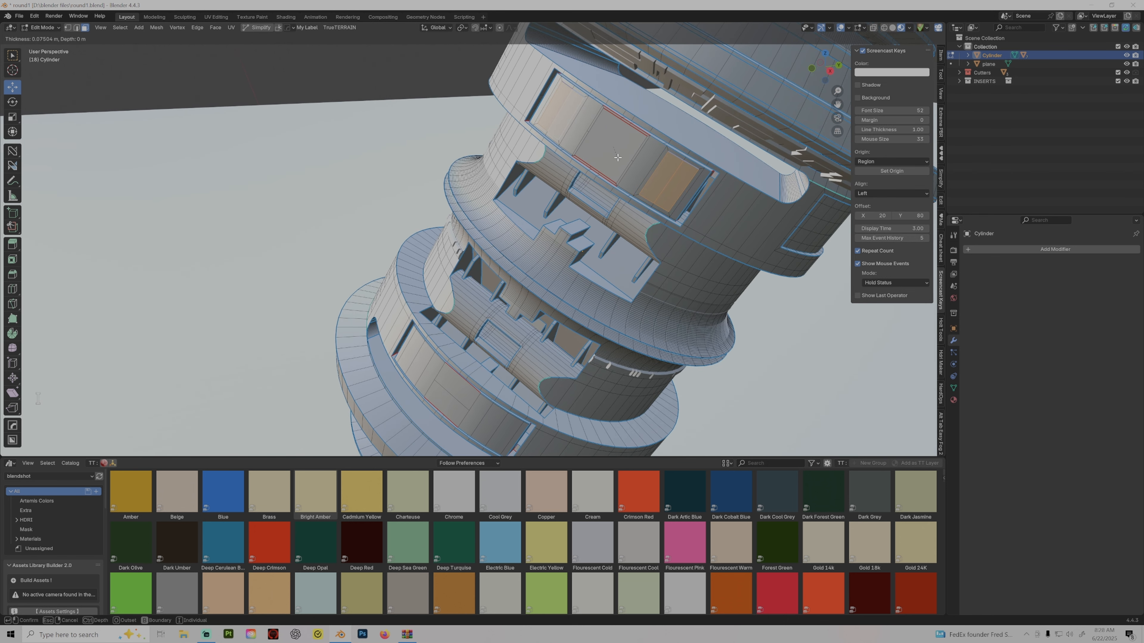
{"action": "left_click", "coordinate": [619, 159]}
{"action": "key", "text": "ctrl+s"}
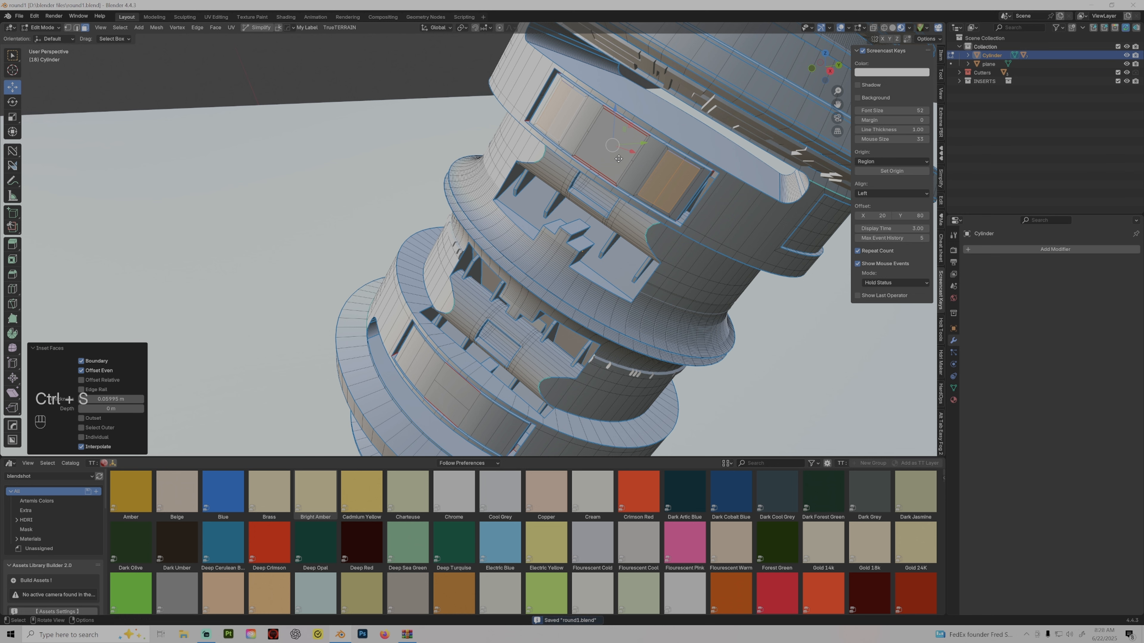
Extrude the two inset side panels inward to form recesses in the upper band
{"action": "key", "text": "e"}
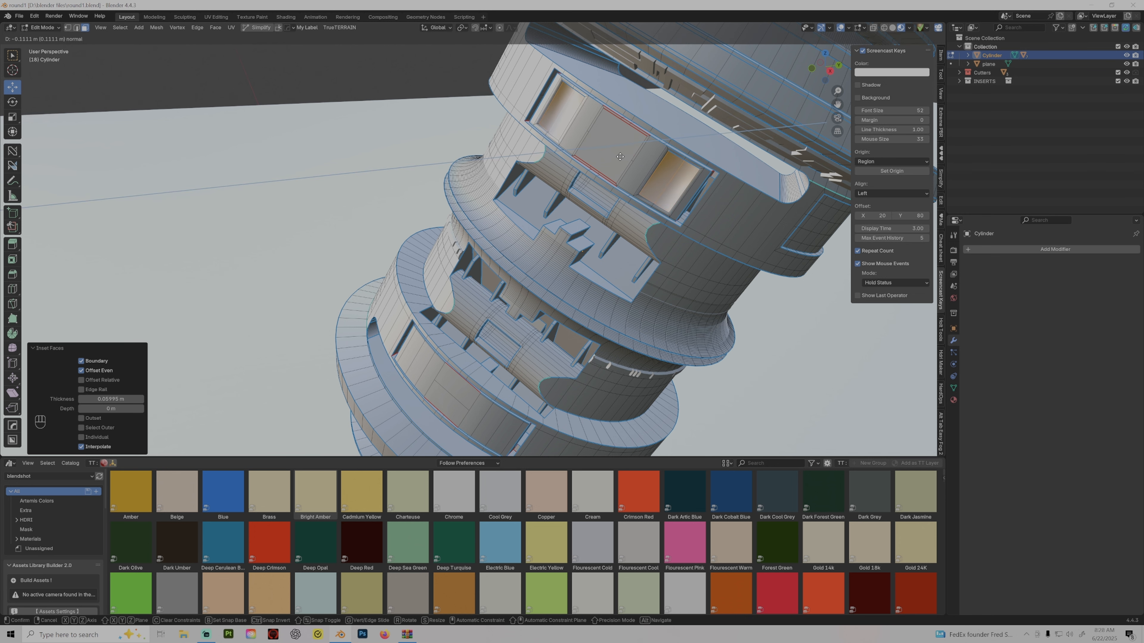
{"action": "left_click", "coordinate": [628, 172]}
{"action": "middle_click_drag", "start_coordinate": [629, 172], "coordinate": [629, 200]}
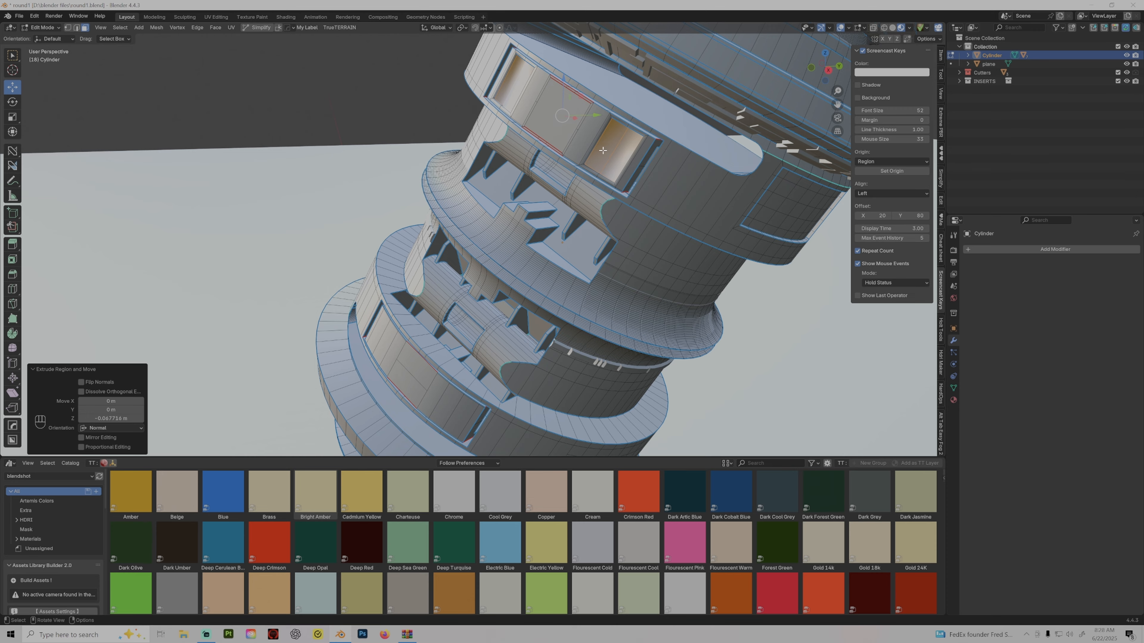
Mirror the recessed side panels onto the lower half of the cylinder
{"action": "mouse_move", "coordinate": [603, 151]}
{"action": "middle_mouse_down"}
{"action": "mouse_move", "coordinate": [626, 154]}
{"action": "mouse_move", "coordinate": [615, 161]}
{"action": "middle_mouse_up"}
{"action": "left_click", "coordinate": [652, 204]}
{"action": "middle_click_drag", "start_coordinate": [652, 203], "coordinate": [561, 189]}
{"action": "key", "text": "alt+x"}
Inset the strip of faces along the lower edge of the upper band by about 0.14 m
{"action": "left_click", "coordinate": [559, 193], "text": "alt"}
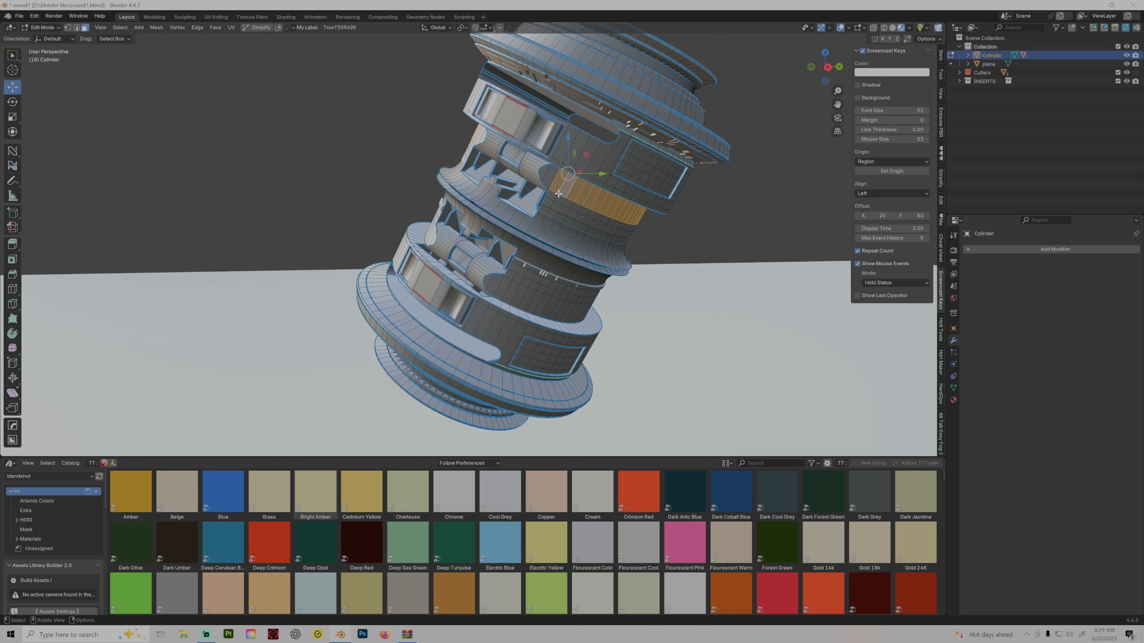
{"action": "key", "text": "i"}
{"action": "left_click", "coordinate": [574, 206]}
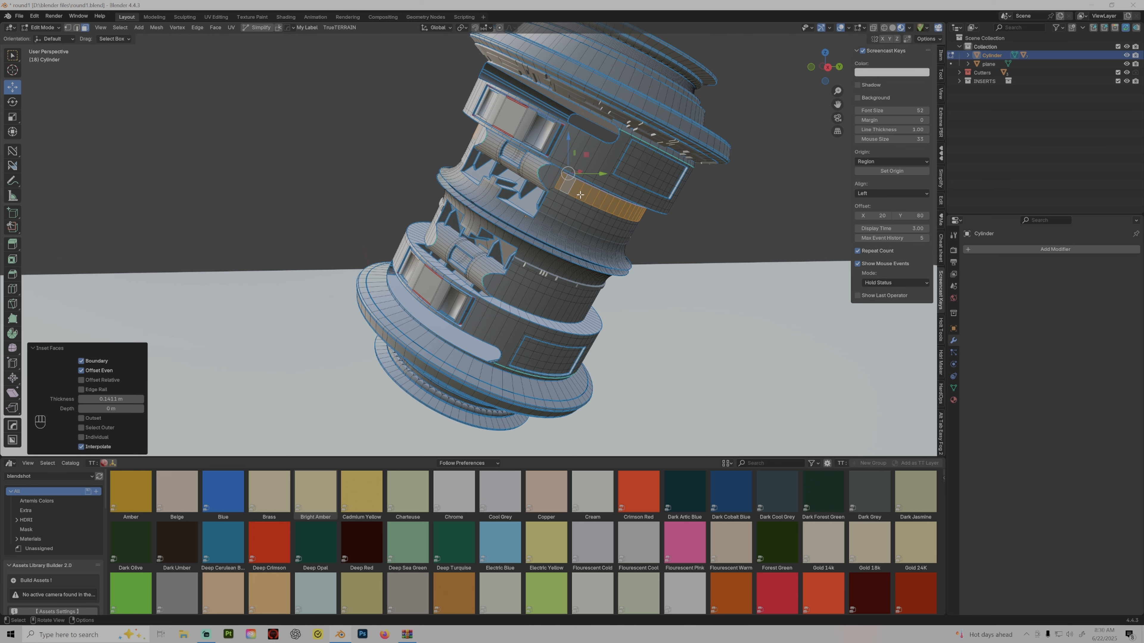
Apply Panel Cut to the inset face strip with the floater inset indent preset, enabling Boundary Edges and Limited Dissolve
{"action": "right_click", "coordinate": [580, 195]}
{"action": "left_click", "coordinate": [572, 174]}
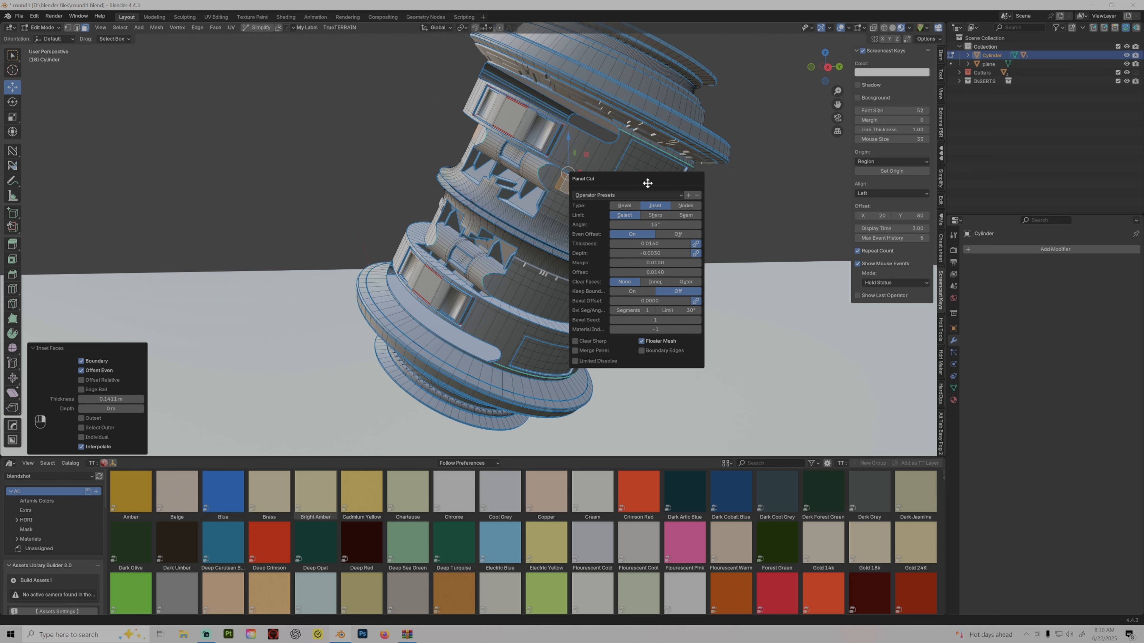
{"action": "left_click_drag", "start_coordinate": [648, 184], "coordinate": [779, 194]}
{"action": "left_click", "coordinate": [765, 205]}
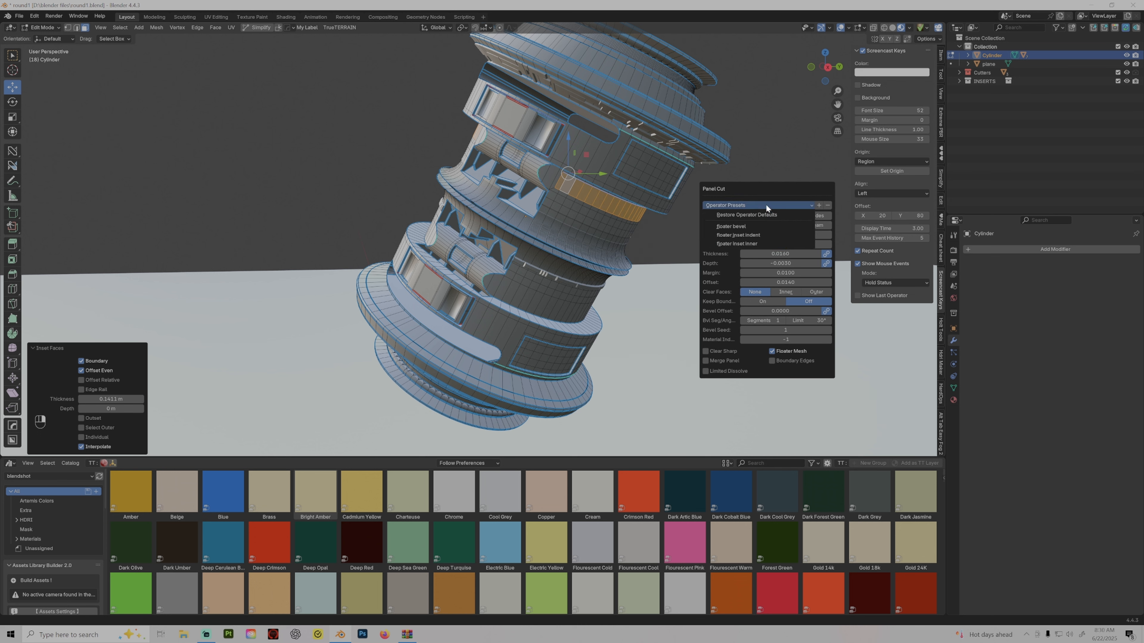
{"action": "left_click", "coordinate": [736, 223]}
{"action": "left_click", "coordinate": [735, 206]}
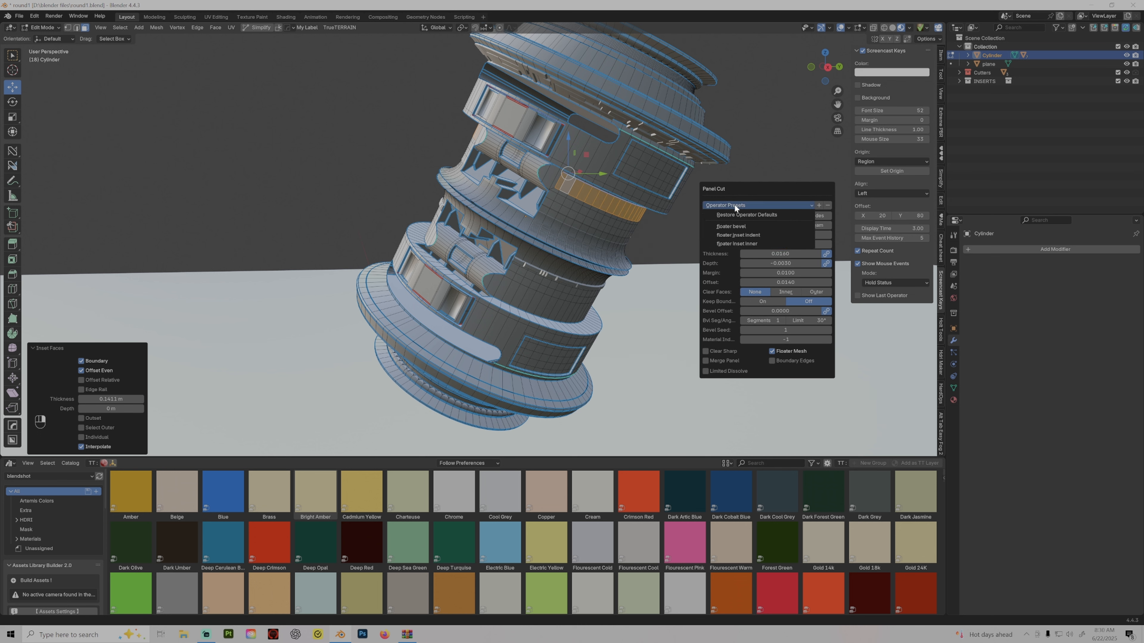
{"action": "left_click", "coordinate": [738, 235]}
{"action": "left_click", "coordinate": [772, 361]}
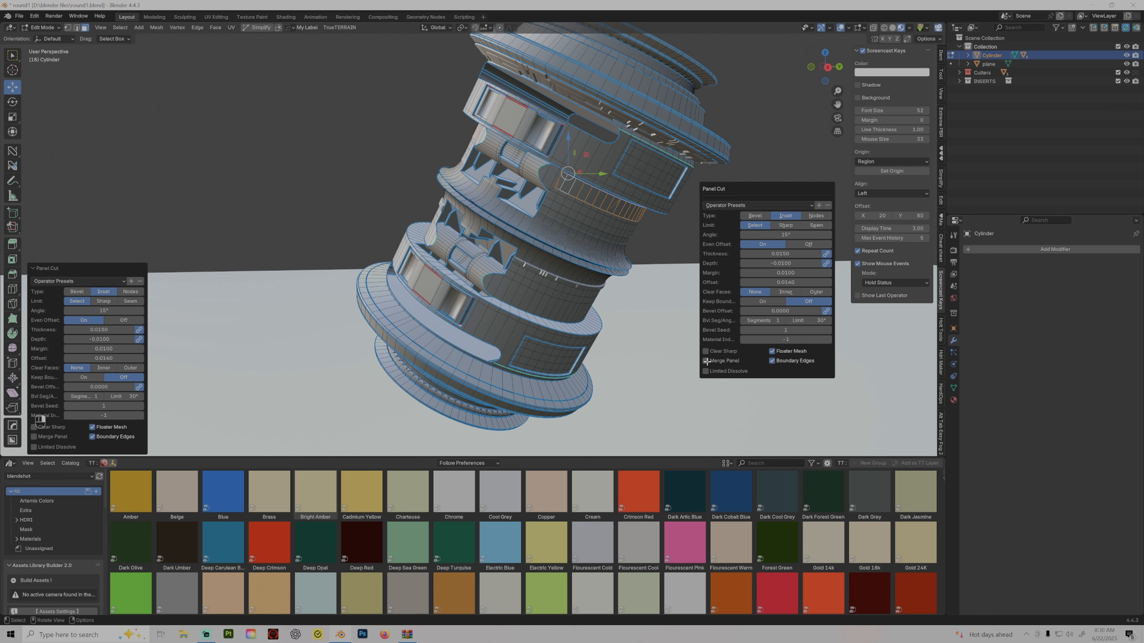
{"action": "left_click", "coordinate": [706, 371]}
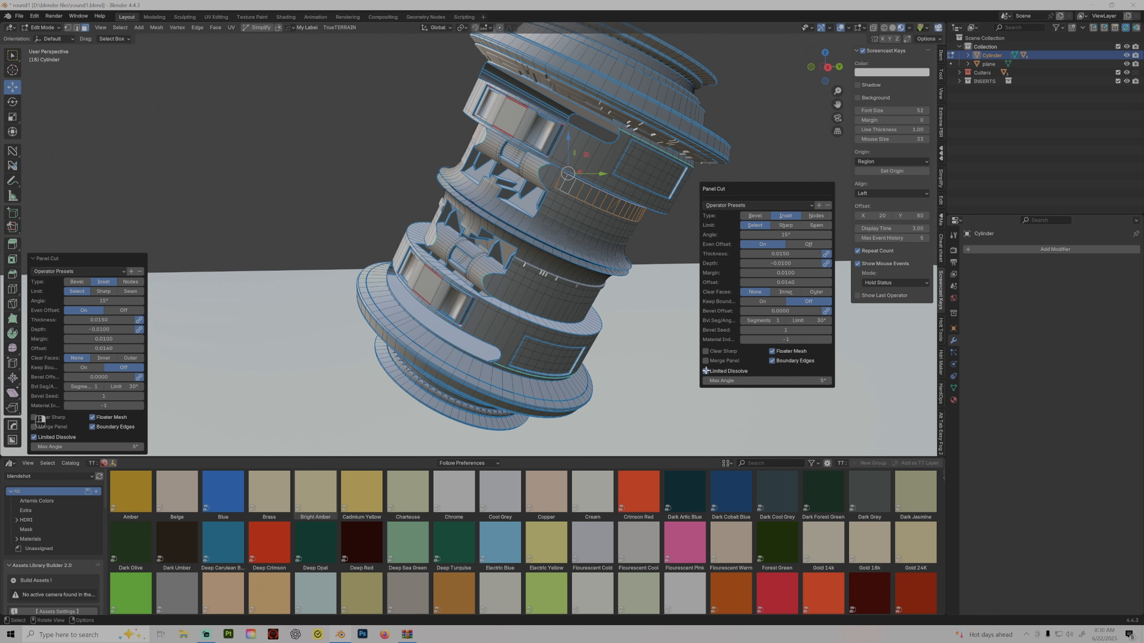
Disable Limited Dissolve for the panel cut, set its thickness to 0.025 and depth to 0.005, and return to Object Mode
{"action": "left_click", "coordinate": [705, 371]}
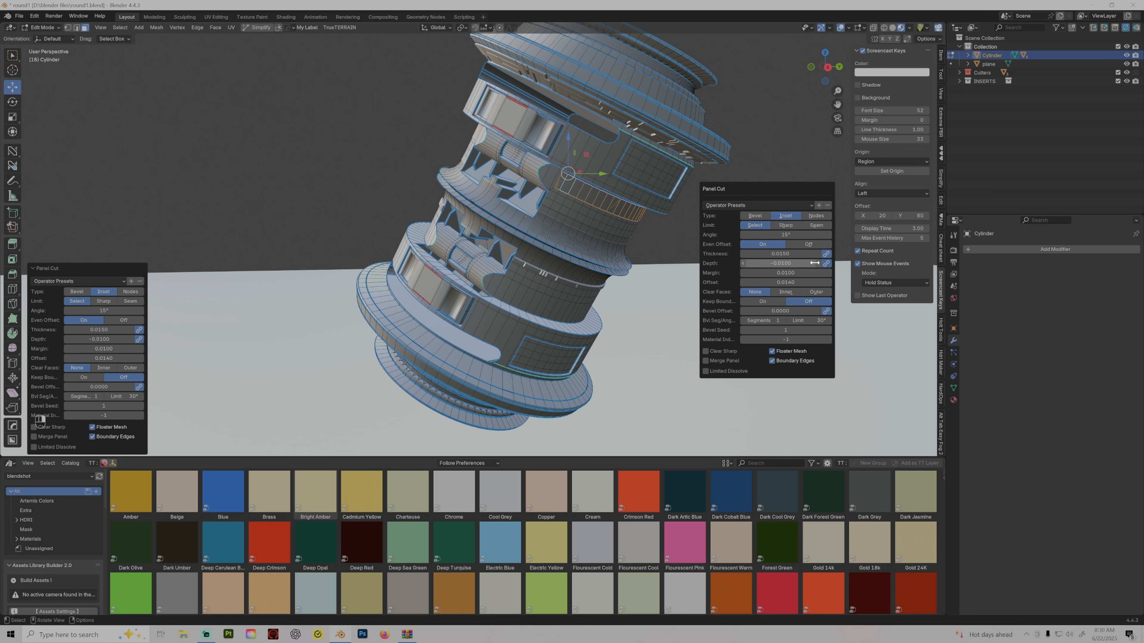
{"action": "mouse_move", "coordinate": [787, 255]}
{"action": "left_mouse_down"}
{"action": "mouse_move", "coordinate": [811, 255]}
{"action": "mouse_move", "coordinate": [779, 260]}
{"action": "left_mouse_up"}
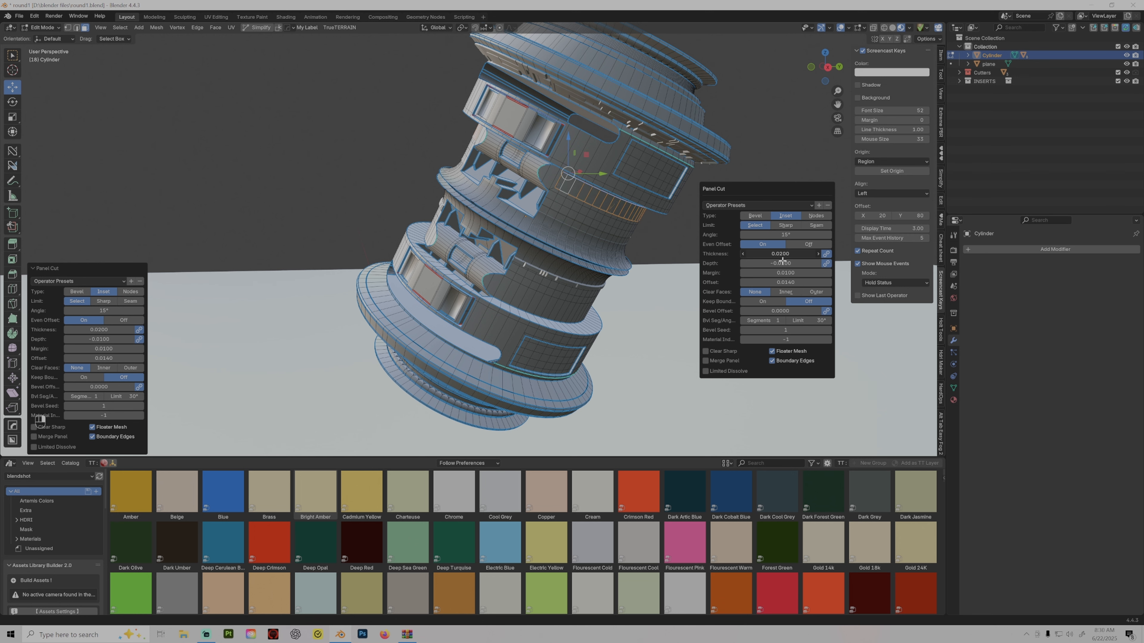
{"action": "left_click_drag", "start_coordinate": [784, 262], "coordinate": [792, 262]}
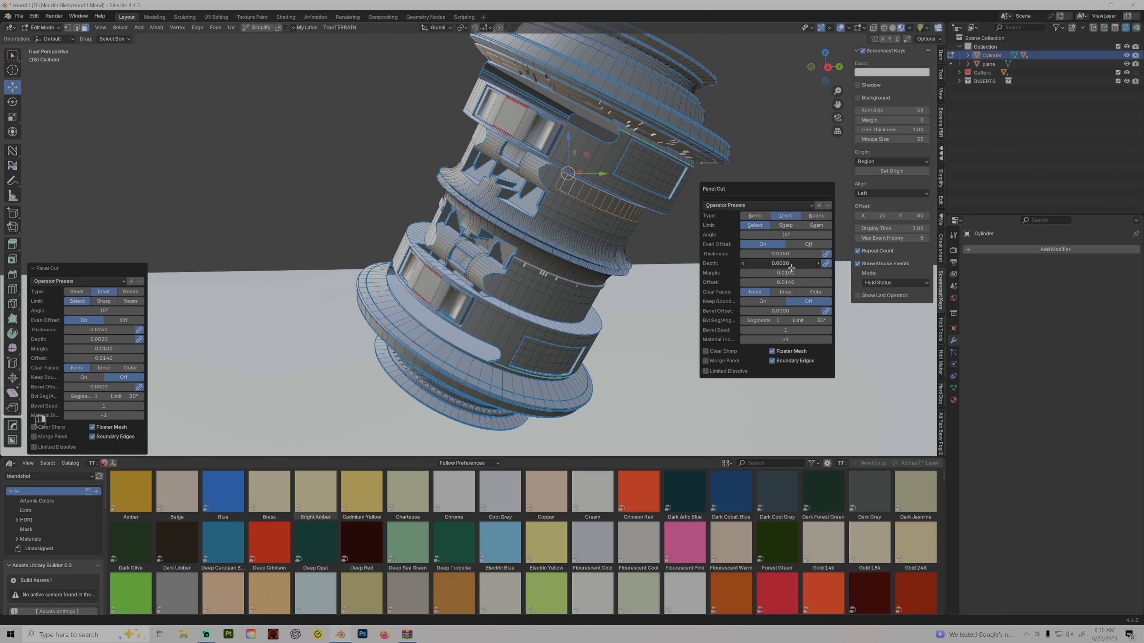
{"action": "scroll", "coordinate": [647, 268], "scroll_direction": "up", "scroll_amount": 5}
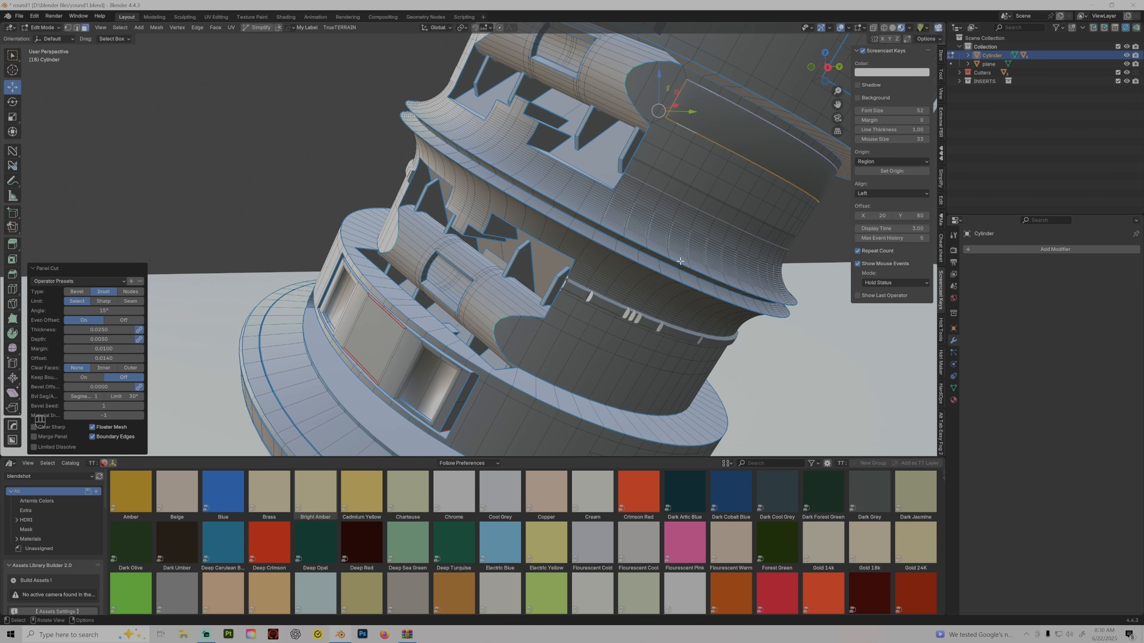
{"action": "key", "text": "Tab"}
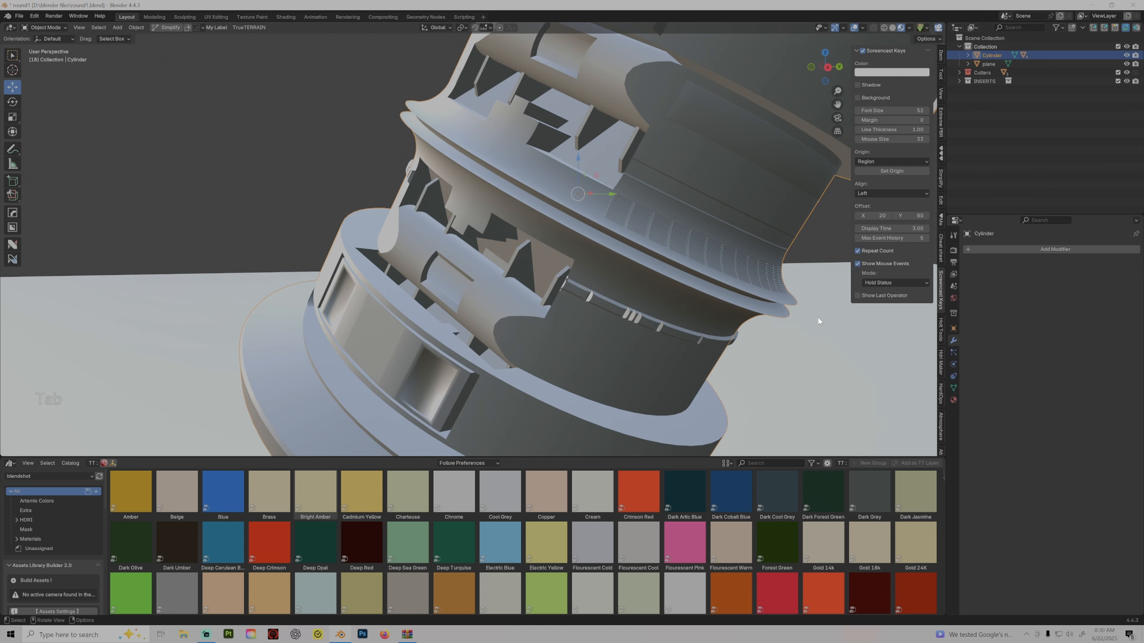
{"action": "middle_click_drag", "start_coordinate": [818, 317], "coordinate": [737, 348]}
{"action": "scroll", "coordinate": [520, 407], "scroll_direction": "up", "scroll_amount": 2}
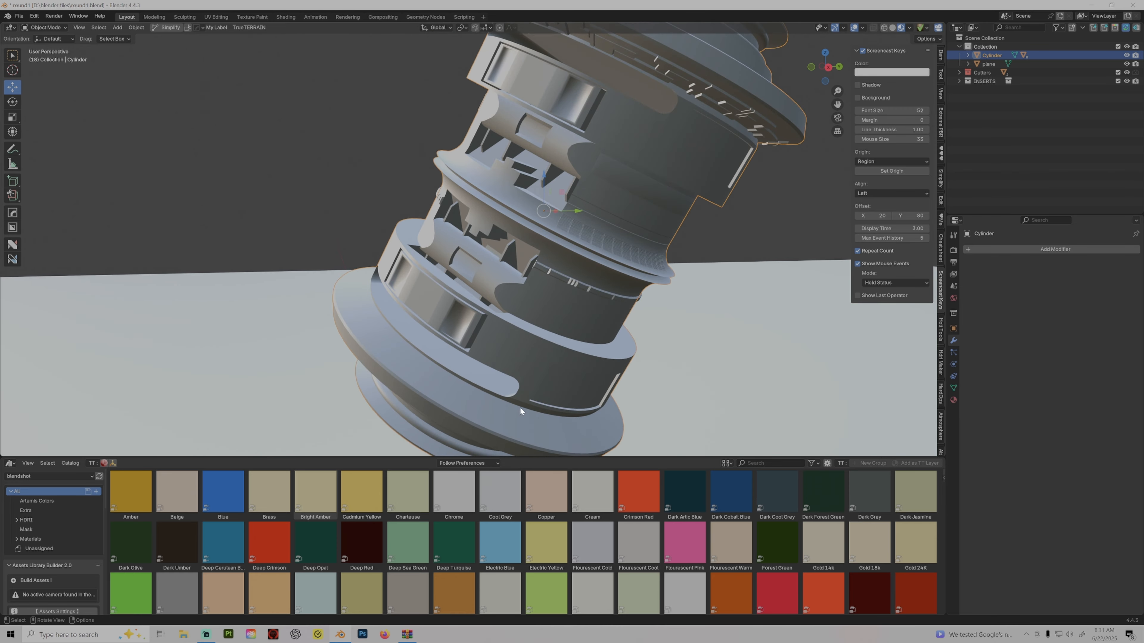
Sharpen the cylinder and apply its Smooth by Angle modifier with an adjusted angle
{"action": "key", "text": "q"}
{"action": "left_click", "coordinate": [475, 351]}
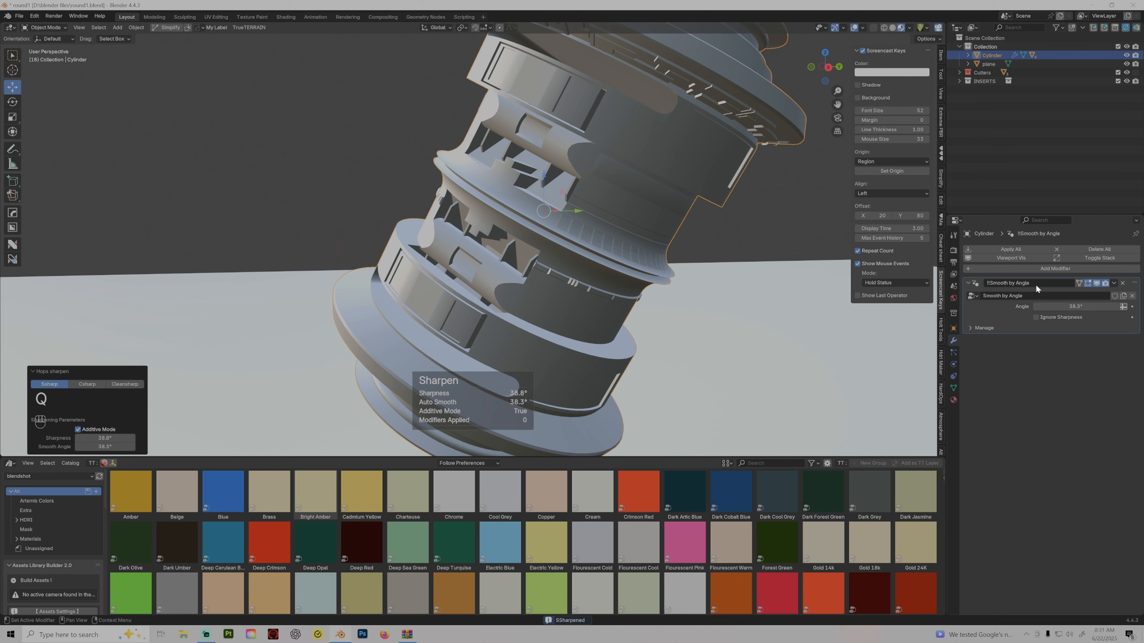
{"action": "left_click_drag", "start_coordinate": [1067, 307], "coordinate": [1081, 309]}
{"action": "left_click", "coordinate": [1017, 250]}
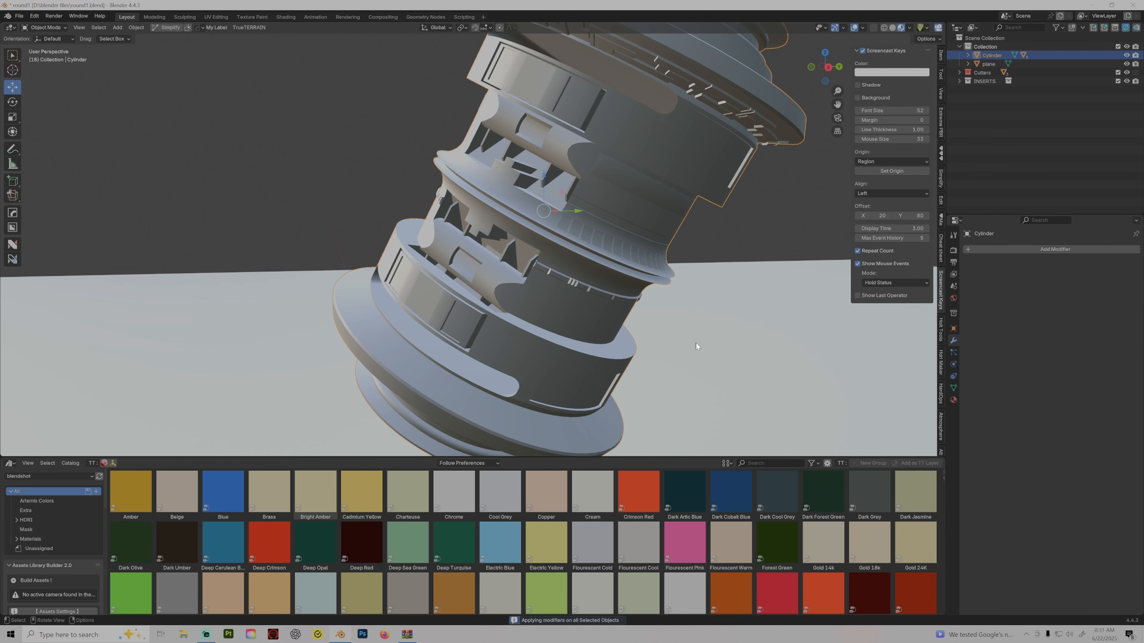
Select the ring of faces beneath the cylinder's top rim and apply Random Loop Extrude to it
{"action": "middle_click_drag", "start_coordinate": [636, 319], "coordinate": [596, 164]}
{"action": "key", "text": "Tab"}
{"action": "left_click", "coordinate": [622, 137]}
{"action": "left_click", "coordinate": [596, 137], "text": "alt"}
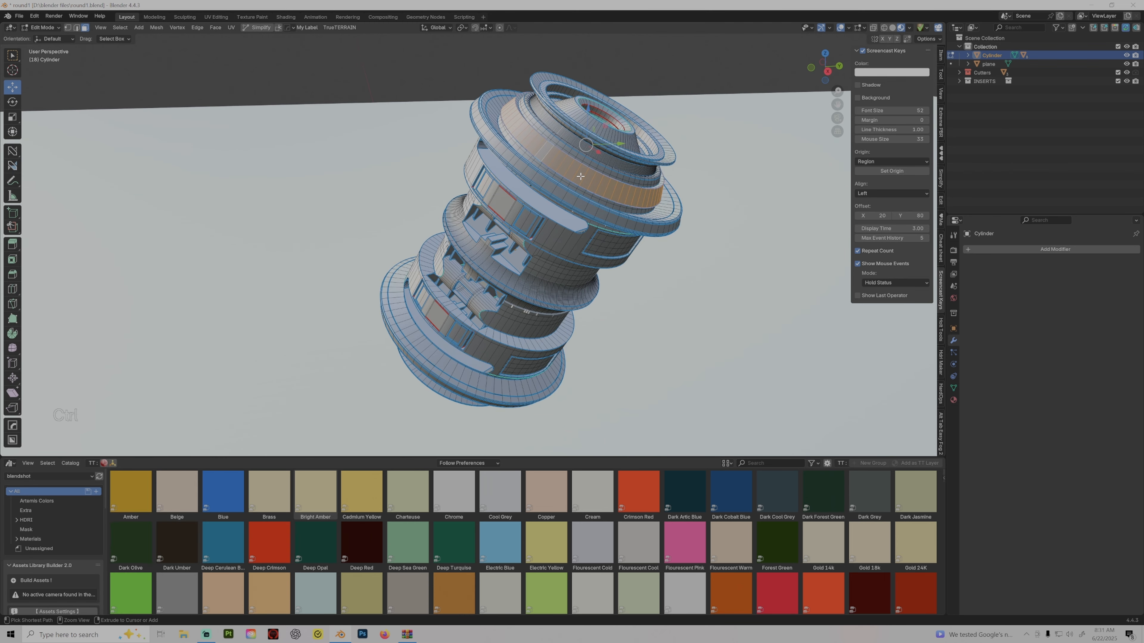
{"action": "key", "text": "ctrl+shift+q"}
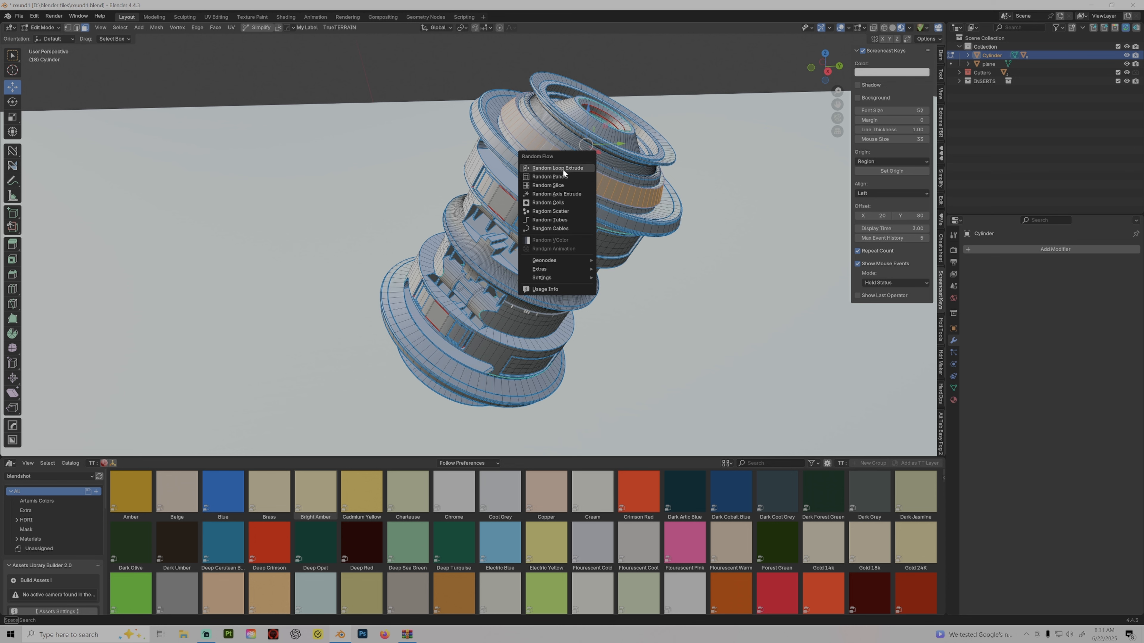
{"action": "left_click", "coordinate": [562, 168]}
Try several Random Loop Extrude presets on the ring, testing the first one with subdivision cuts
{"action": "left_click", "coordinate": [613, 191]}
{"action": "left_click", "coordinate": [612, 256]}
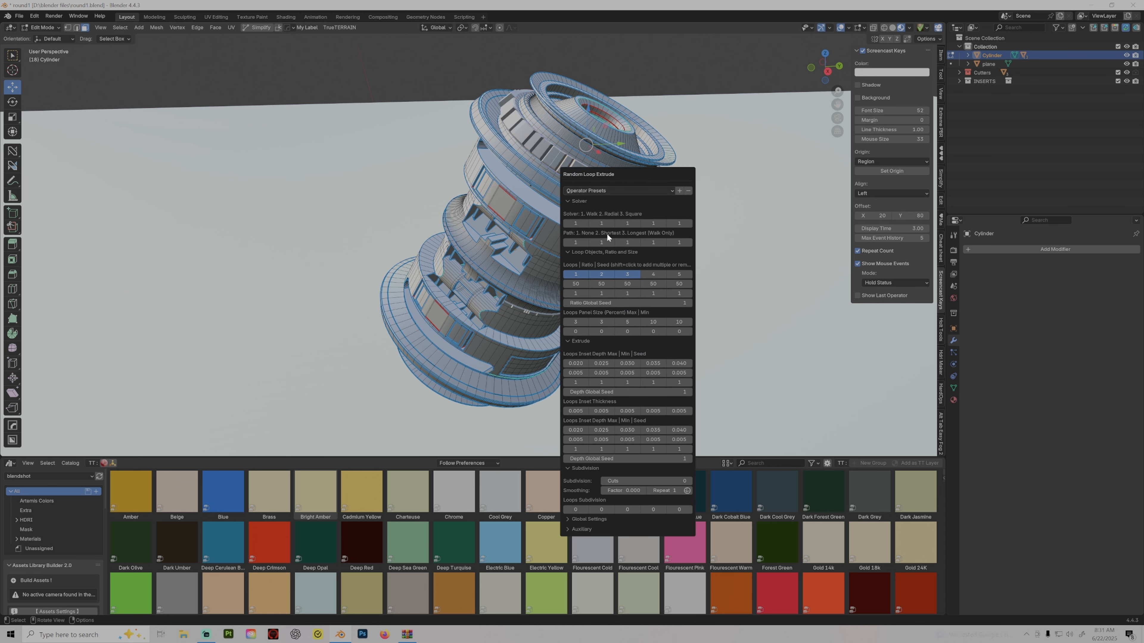
{"action": "left_click", "coordinate": [689, 481]}
{"action": "left_click", "coordinate": [689, 481]}
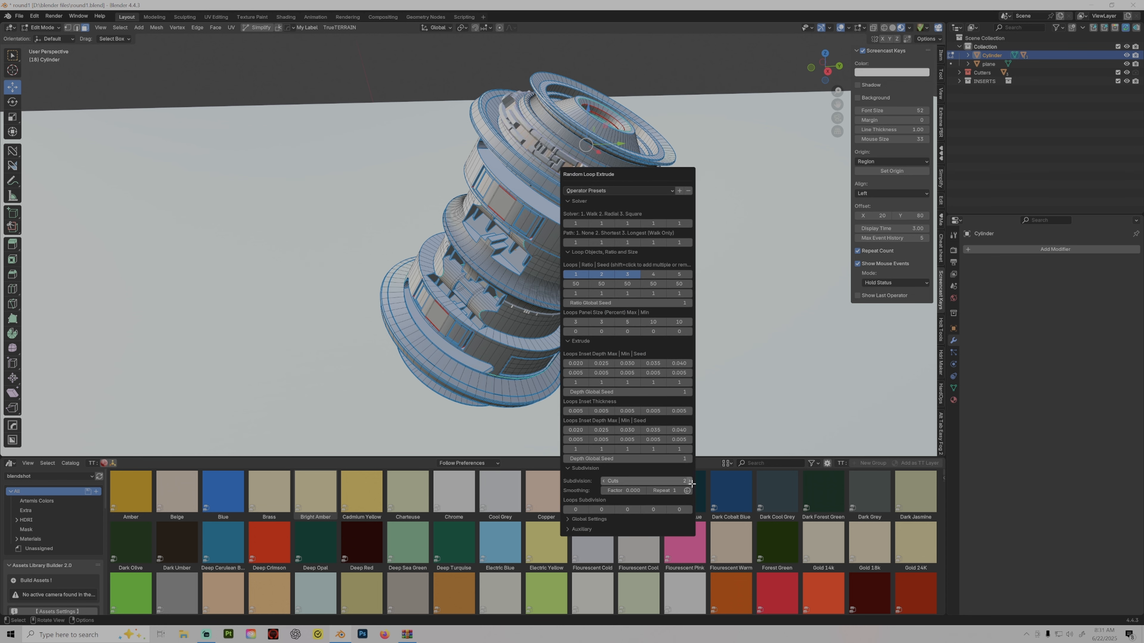
{"action": "left_click", "coordinate": [617, 190]}
{"action": "left_click", "coordinate": [596, 255]}
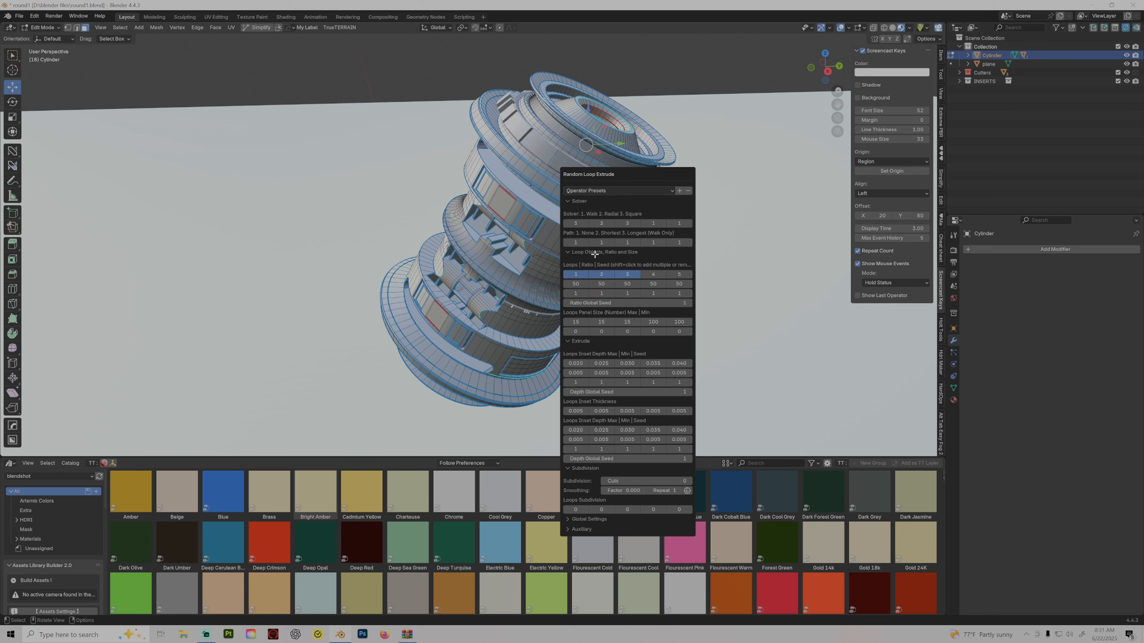
{"action": "left_click", "coordinate": [604, 191]}
{"action": "left_click", "coordinate": [599, 225]}
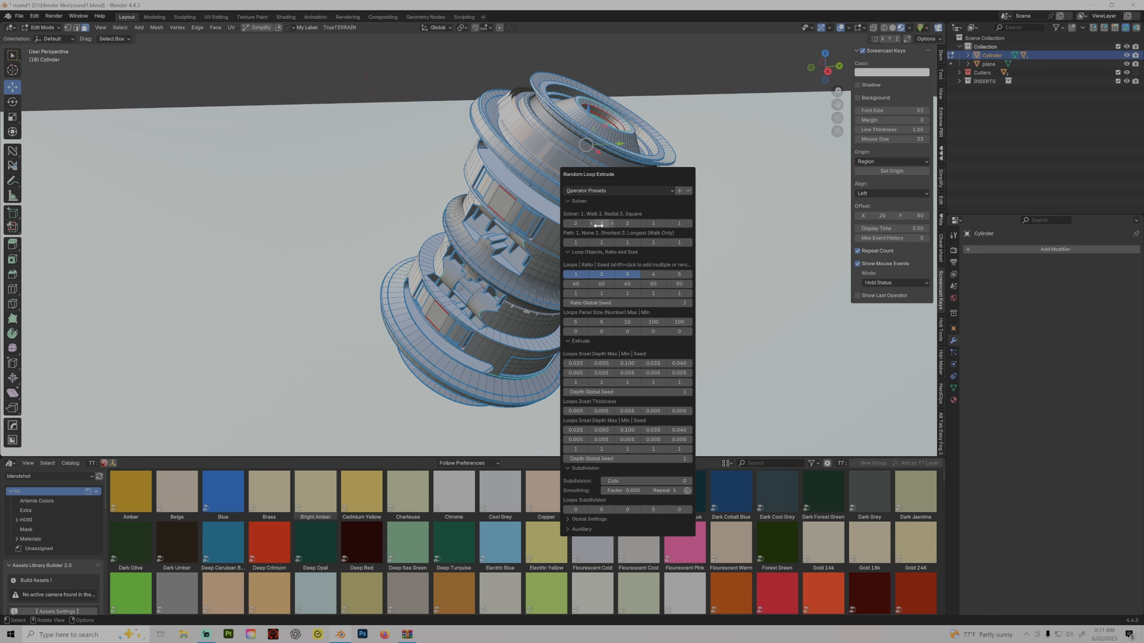
Load the Random Loop Extrude preset with maximum panel sizes of 10, 10 and 2 percent, and set the subdivision cuts to 2
{"action": "left_click", "coordinate": [601, 191]}
{"action": "left_click", "coordinate": [596, 212]}
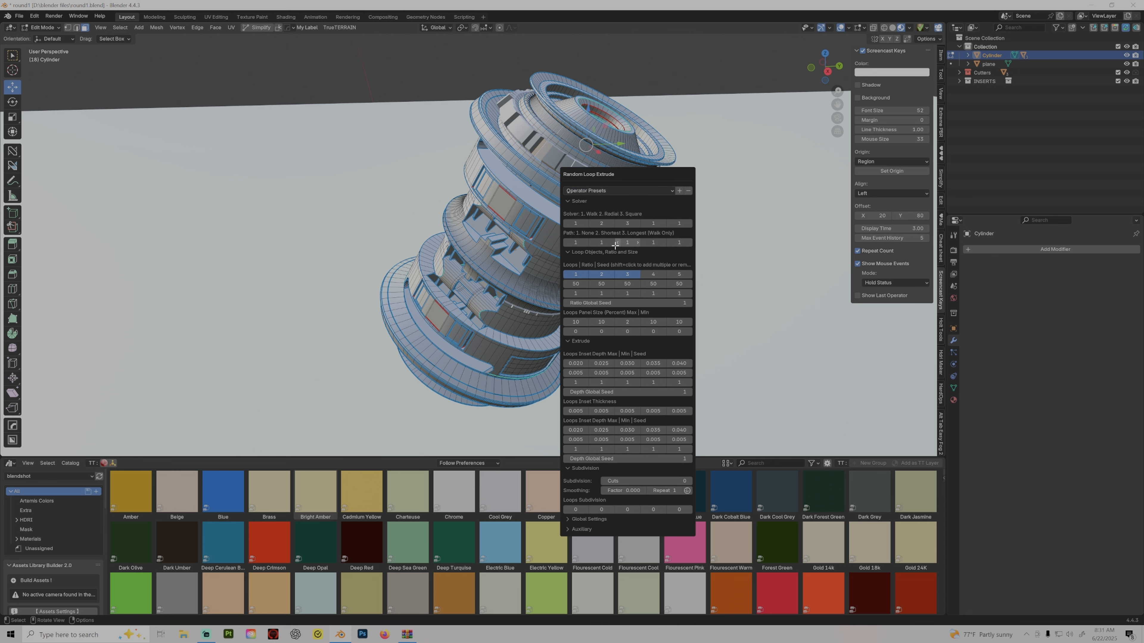
{"action": "left_click_drag", "start_coordinate": [622, 174], "coordinate": [761, 141]}
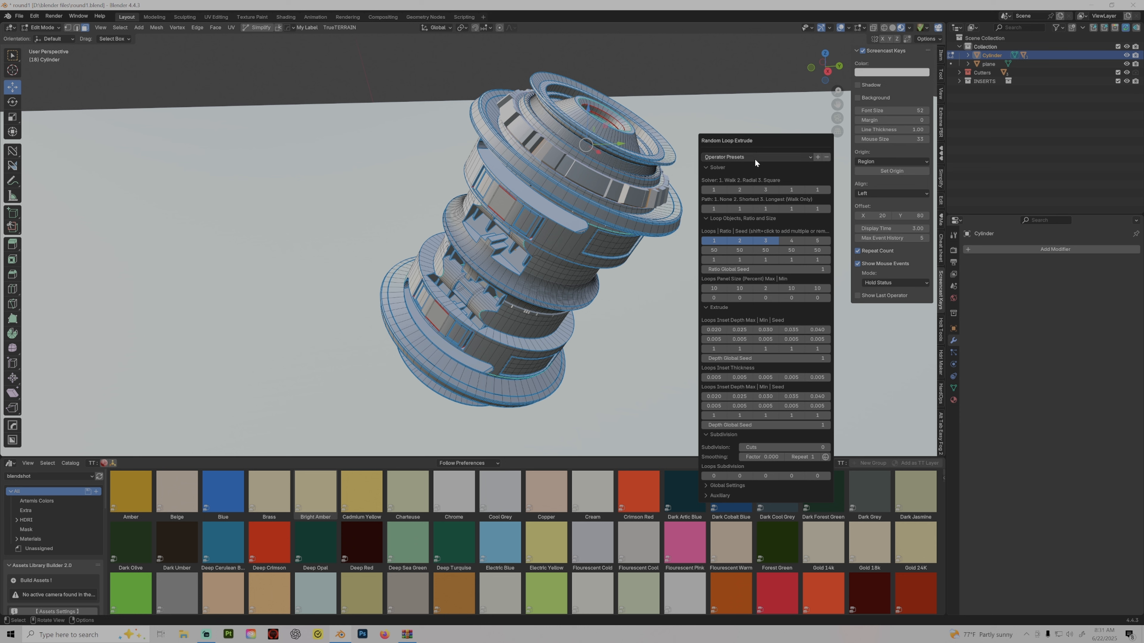
{"action": "left_click_drag", "start_coordinate": [782, 446], "coordinate": [793, 447]}
{"action": "left_click", "coordinate": [824, 450]}
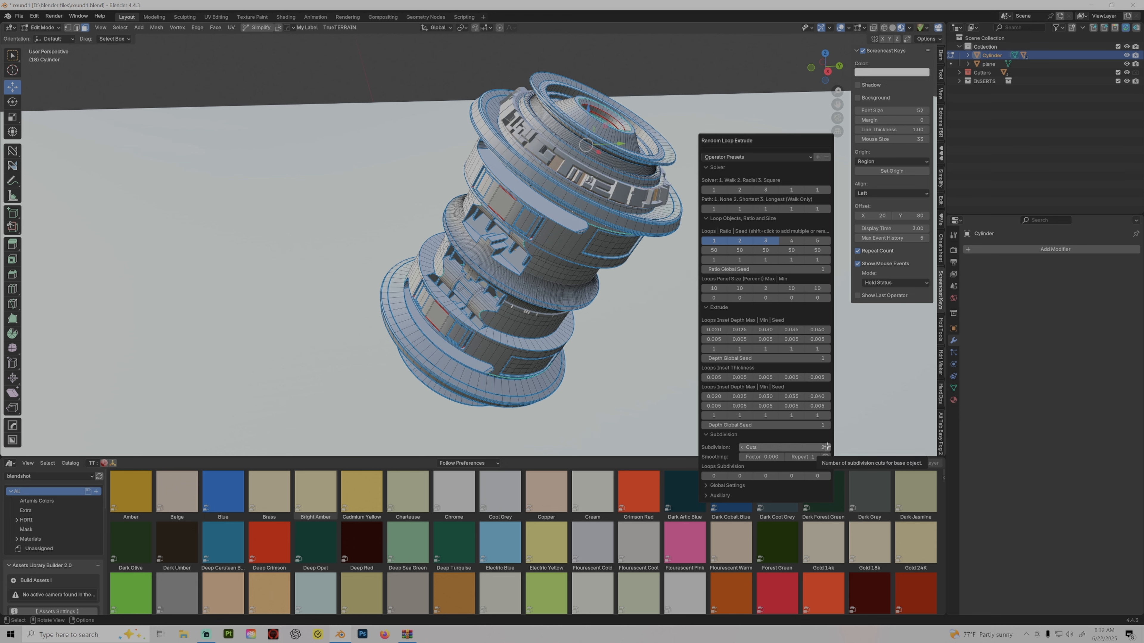
Set the second loop's subdivision to 1 and the ratio global seed to 21, and vary the depth global seed
{"action": "left_click", "coordinate": [750, 475]}
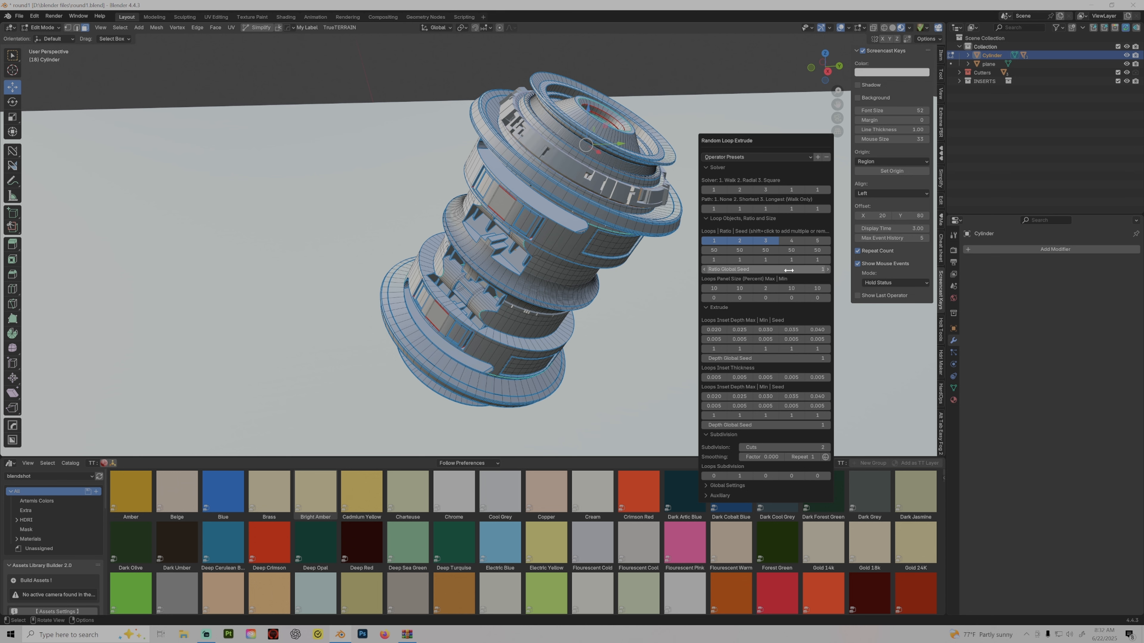
{"action": "left_click_drag", "start_coordinate": [793, 269], "coordinate": [798, 274]}
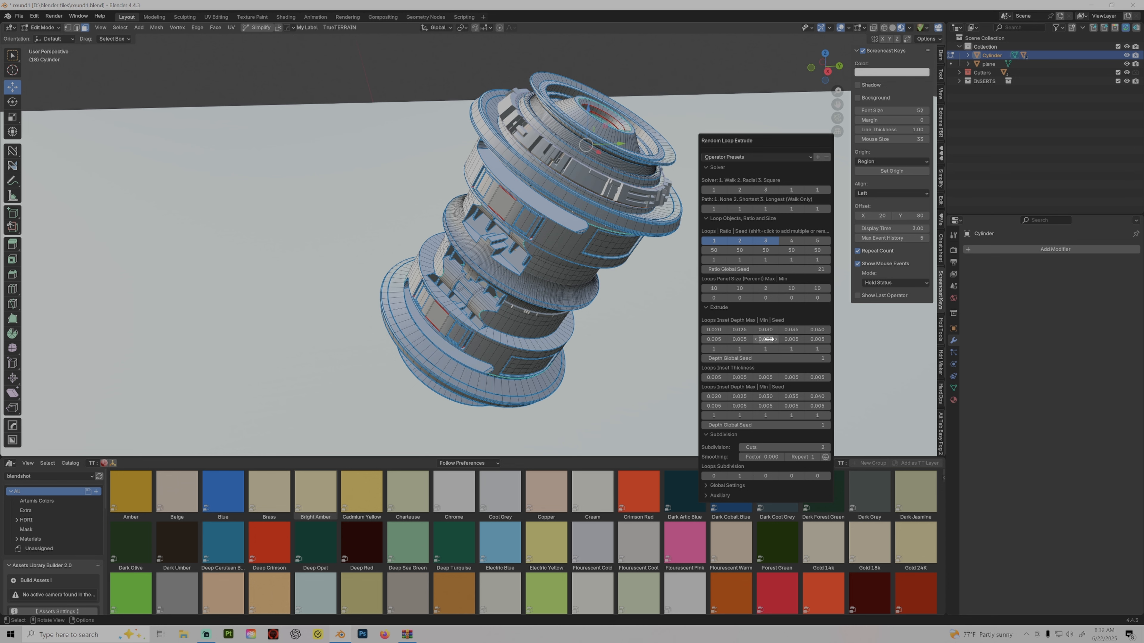
{"action": "left_click_drag", "start_coordinate": [771, 360], "coordinate": [782, 364]}
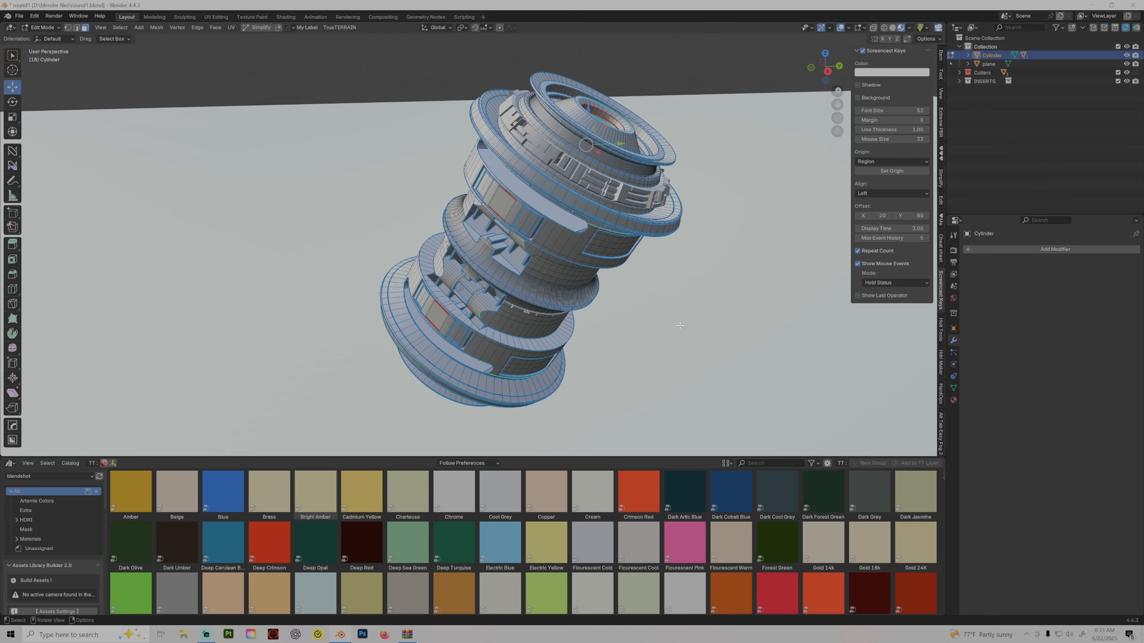
{"action": "middle_click_drag", "start_coordinate": [700, 392], "coordinate": [676, 268]}
{"action": "key", "text": "Tab"}
{"action": "key", "text": "Tab"}
{"action": "key", "text": "Tab"}
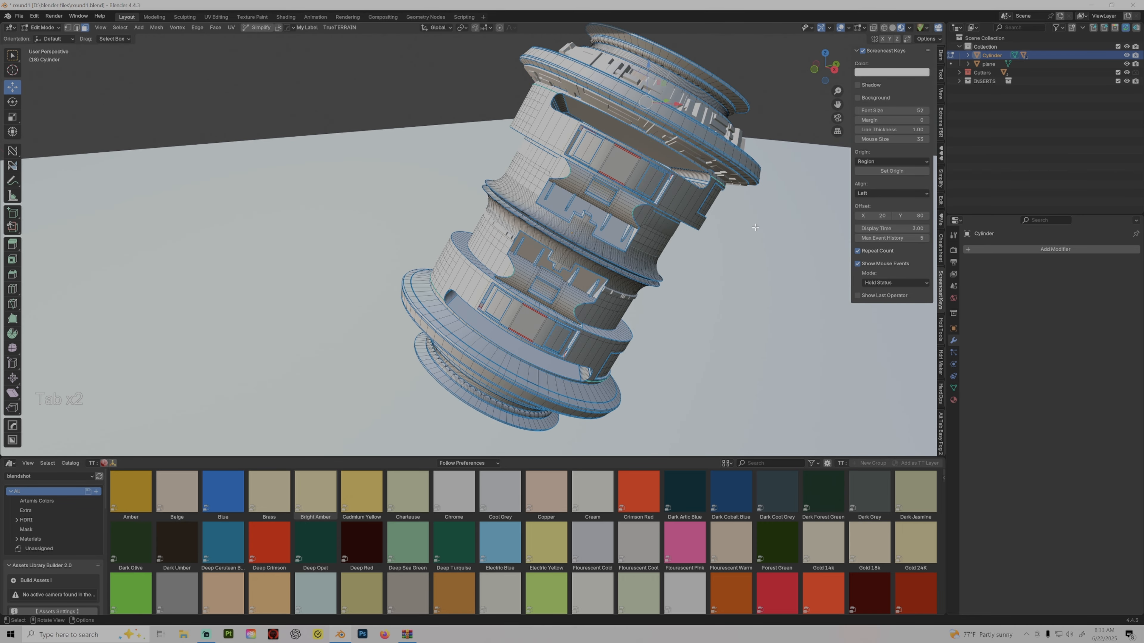
{"action": "middle_click_drag", "start_coordinate": [724, 236], "coordinate": [721, 261]}
{"action": "scroll", "coordinate": [720, 261], "scroll_direction": "down", "scroll_amount": 4}
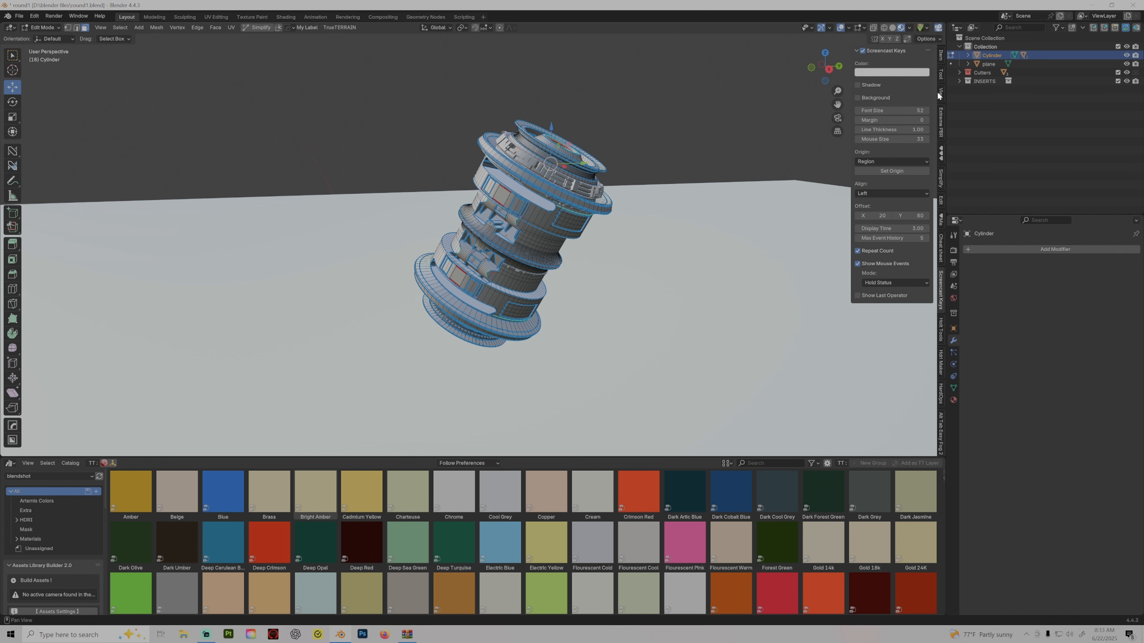
Set the render engine to Cycles with GPU Compute as the device
{"action": "left_click", "coordinate": [953, 250]}
{"action": "left_click", "coordinate": [1043, 249]}
{"action": "left_click", "coordinate": [1099, 278]}
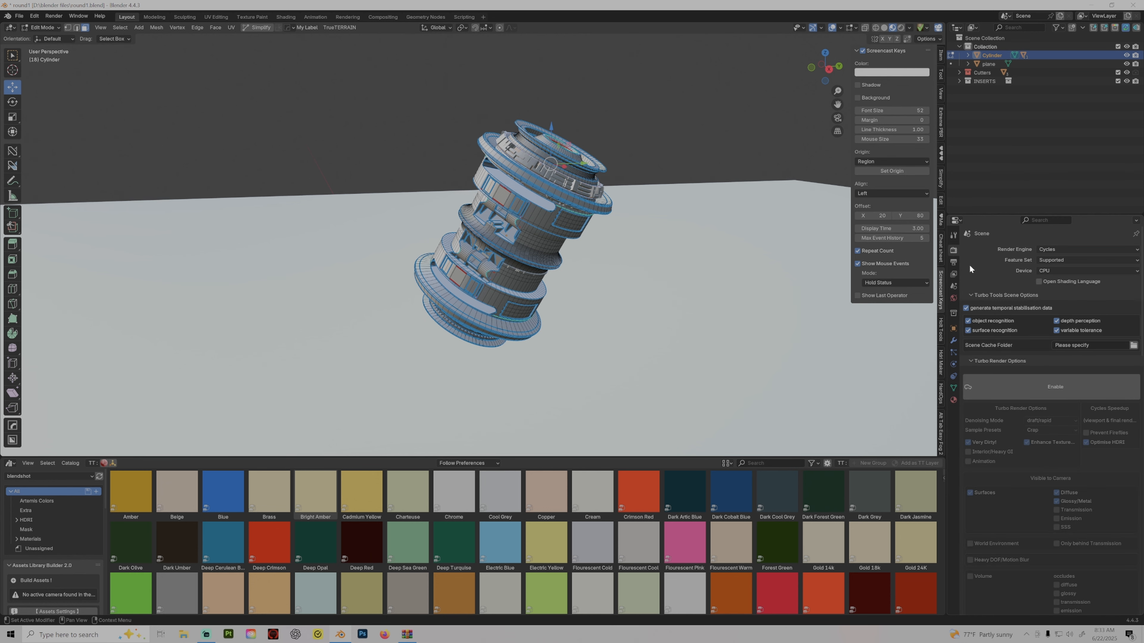
{"action": "left_click", "coordinate": [1062, 272]}
{"action": "left_click", "coordinate": [1044, 282]}
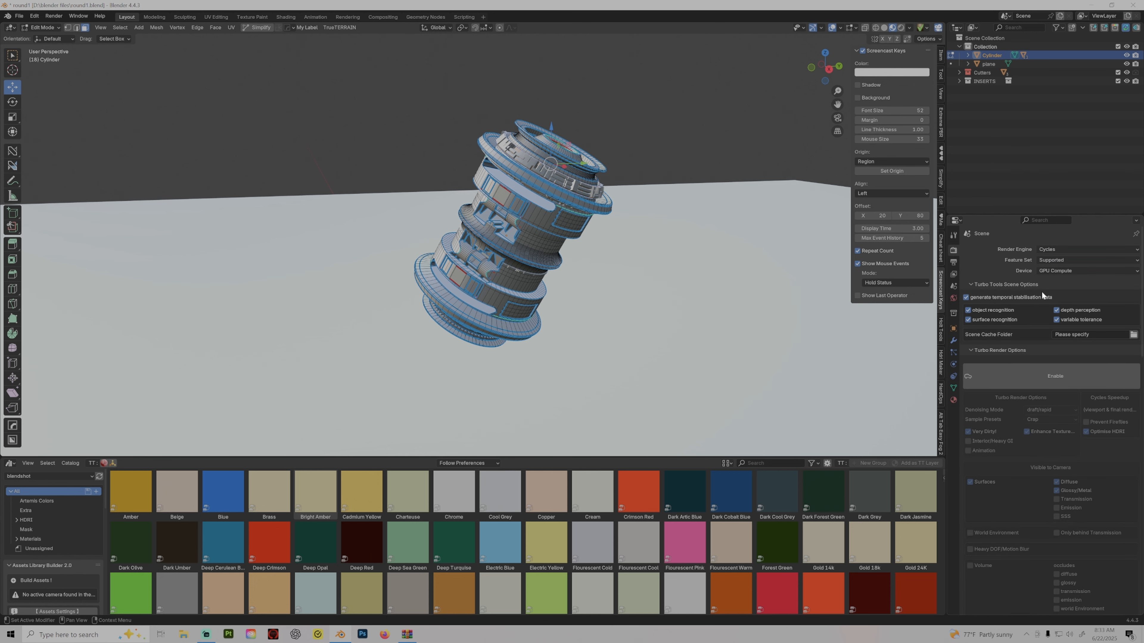
Display the viewport in rendered shading and return the cylinder to Object Mode
{"action": "left_click", "coordinate": [900, 27]}
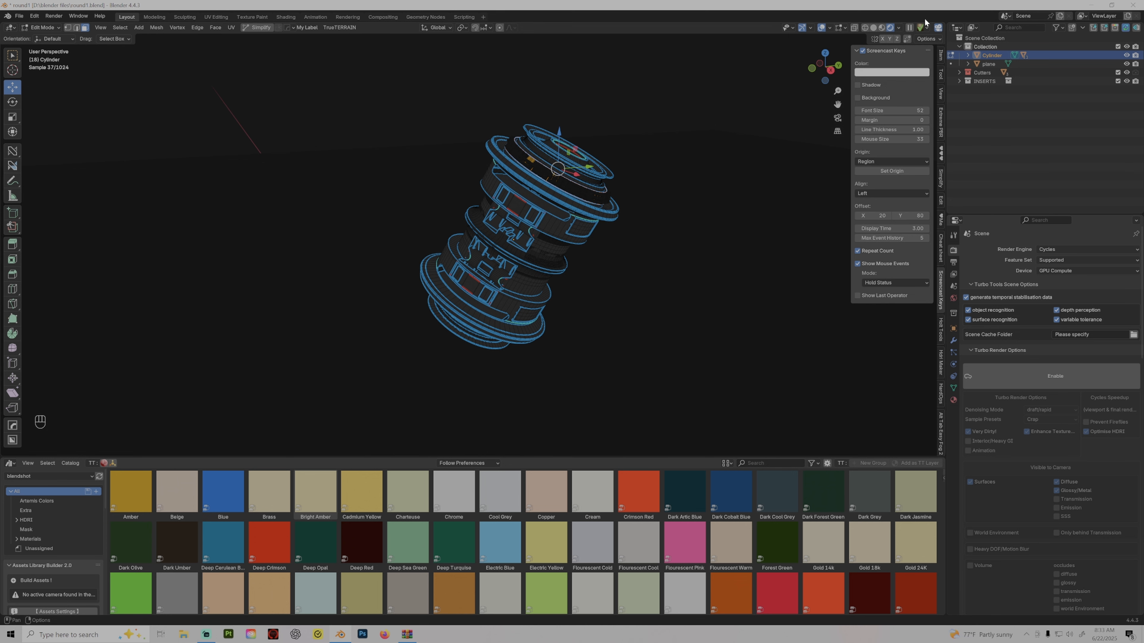
{"action": "left_click", "coordinate": [828, 28]}
{"action": "key", "text": "Tab"}
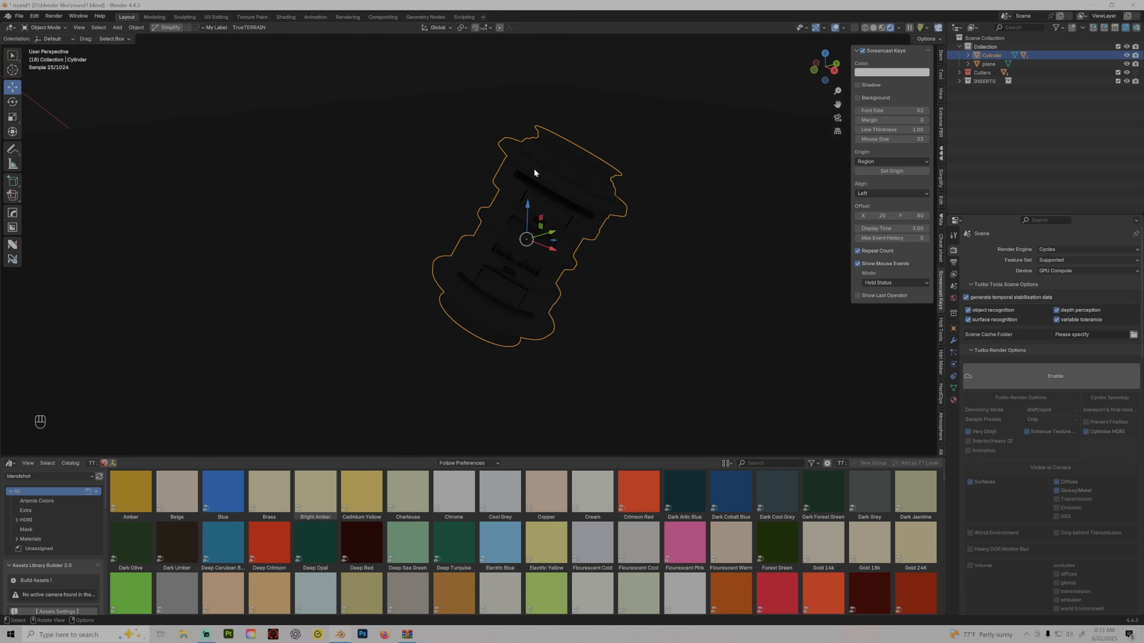
{"action": "mouse_move", "coordinate": [533, 173]}
{"action": "middle_mouse_down"}
{"action": "mouse_move", "coordinate": [526, 164]}
{"action": "mouse_move", "coordinate": [532, 208]}
{"action": "mouse_move", "coordinate": [535, 174]}
{"action": "mouse_move", "coordinate": [519, 167]}
{"action": "middle_mouse_up"}
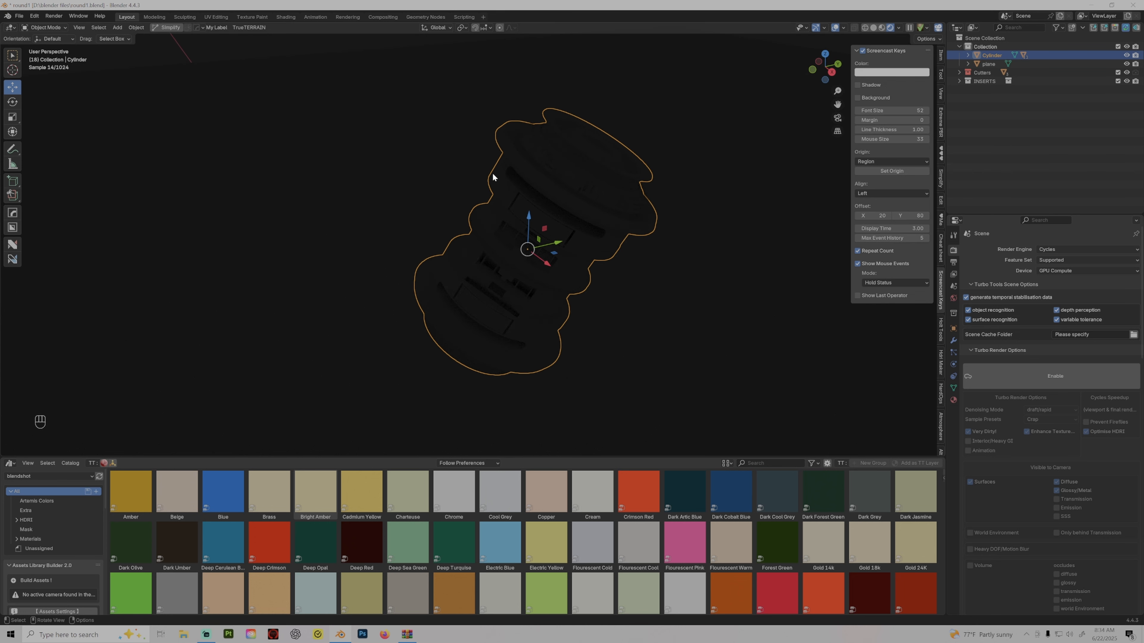
Add a Scrim area light, aim it at the cylinder from above and raise its power
{"action": "right_click", "coordinate": [480, 149]}
{"action": "mouse_move", "coordinate": [518, 191]}
{"action": "left_click", "coordinate": [581, 190]}
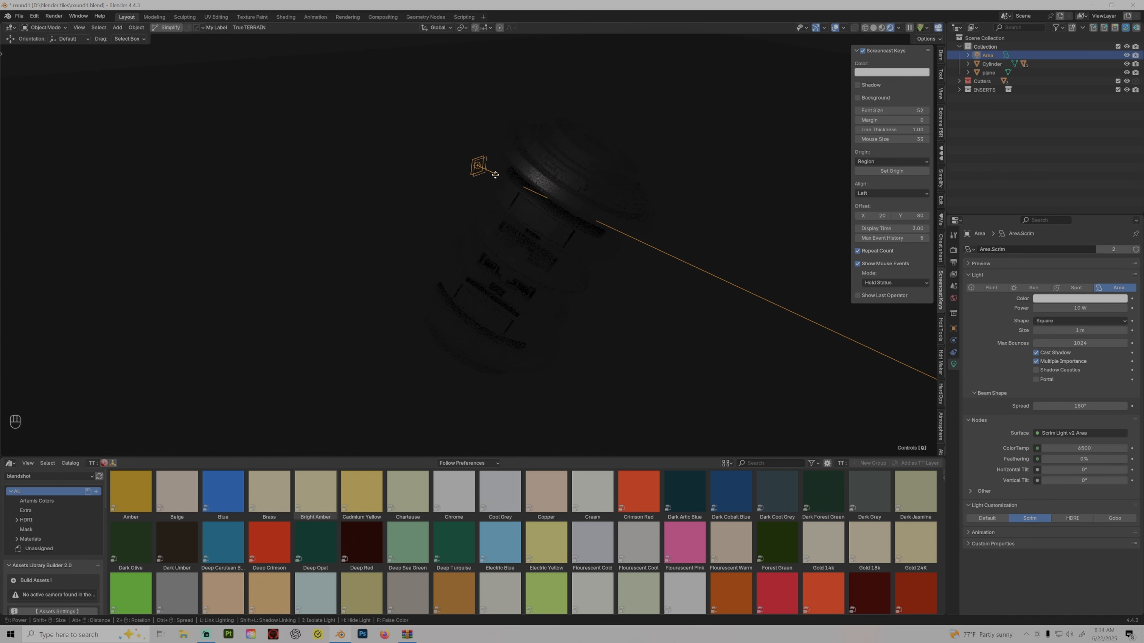
{"action": "scroll", "coordinate": [518, 188], "scroll_direction": "up", "scroll_amount": 5, "text": "alt"}
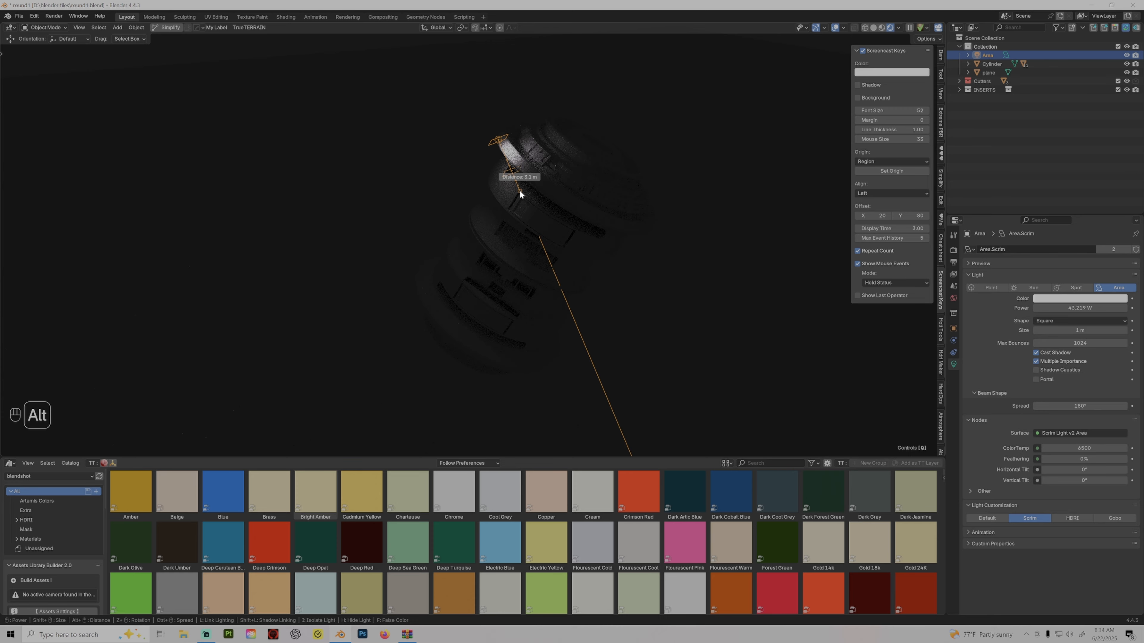
{"action": "left_click", "coordinate": [519, 193]}
{"action": "scroll", "coordinate": [520, 194], "scroll_direction": "up", "scroll_amount": 7}
{"action": "scroll", "coordinate": [519, 194], "scroll_direction": "up", "scroll_amount": 8, "text": "alt"}
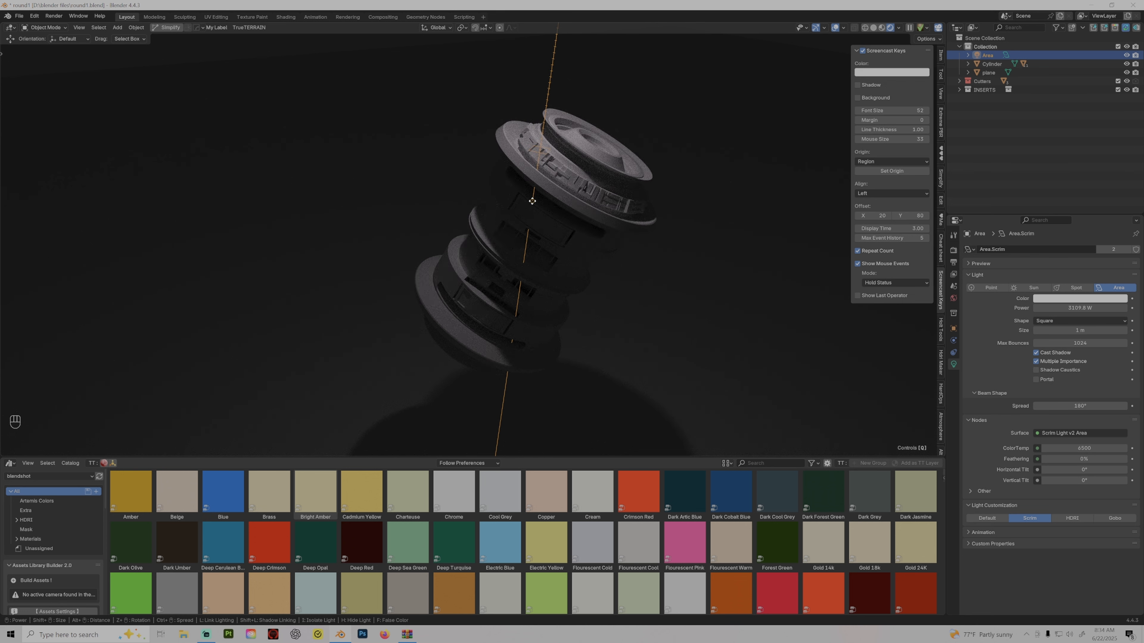
{"action": "left_click", "coordinate": [532, 201]}
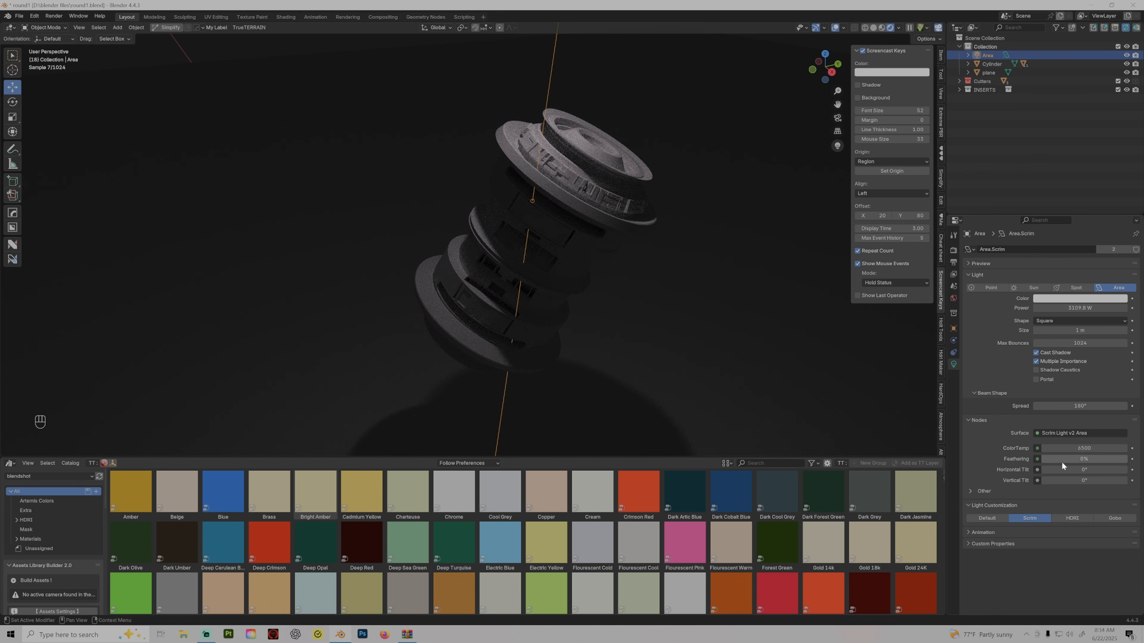
Adjust the area light's feathering and power, and switch its light customization to HDRI
{"action": "left_click_drag", "start_coordinate": [1061, 459], "coordinate": [1111, 460]}
{"action": "left_click_drag", "start_coordinate": [1098, 308], "coordinate": [1089, 308]}
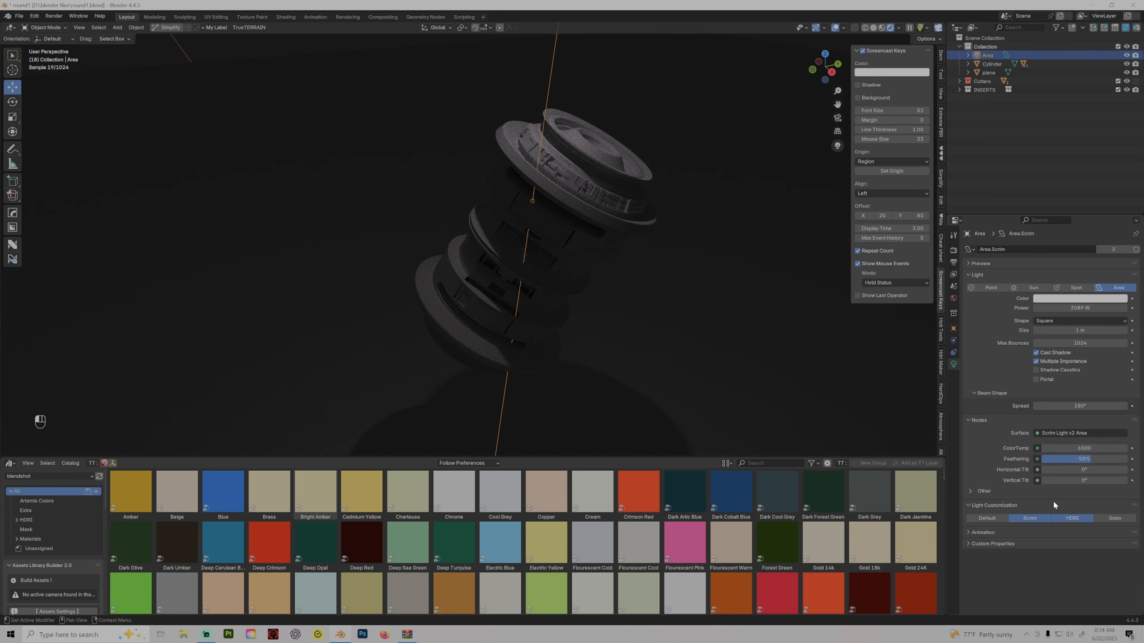
{"action": "left_click", "coordinate": [1065, 518]}
{"action": "left_click", "coordinate": [1054, 528]}
{"action": "left_click", "coordinate": [895, 364]}
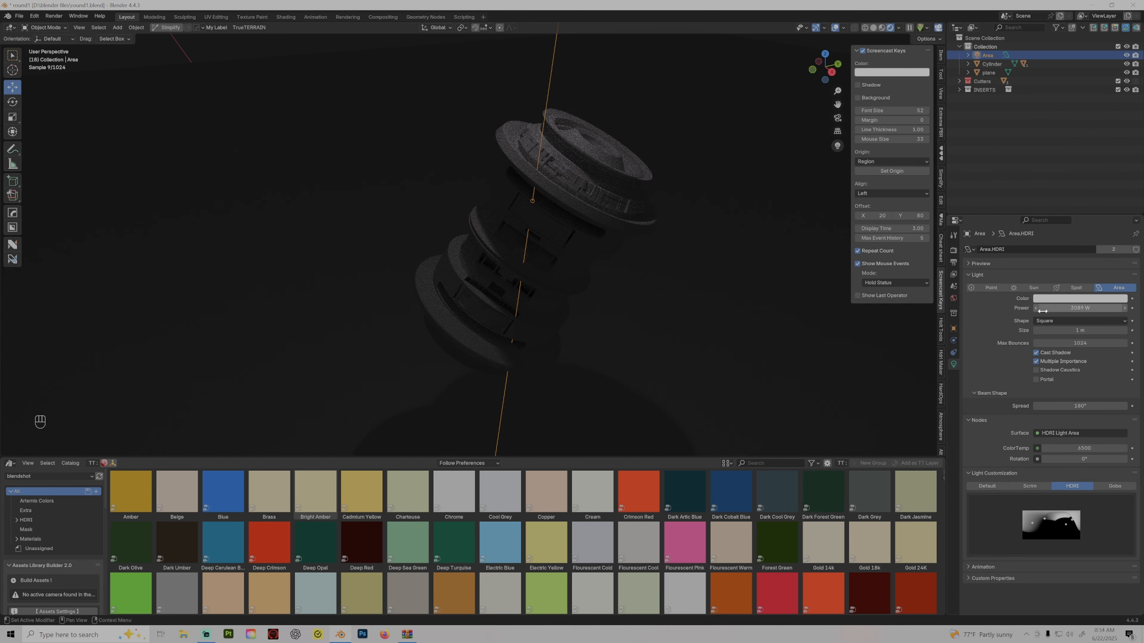
Add a second Scrim area light on the lower middle part of the cylinder
{"action": "left_click", "coordinate": [475, 210]}
{"action": "right_click", "coordinate": [595, 241]}
{"action": "mouse_move", "coordinate": [596, 241]}
{"action": "left_click", "coordinate": [649, 242]}
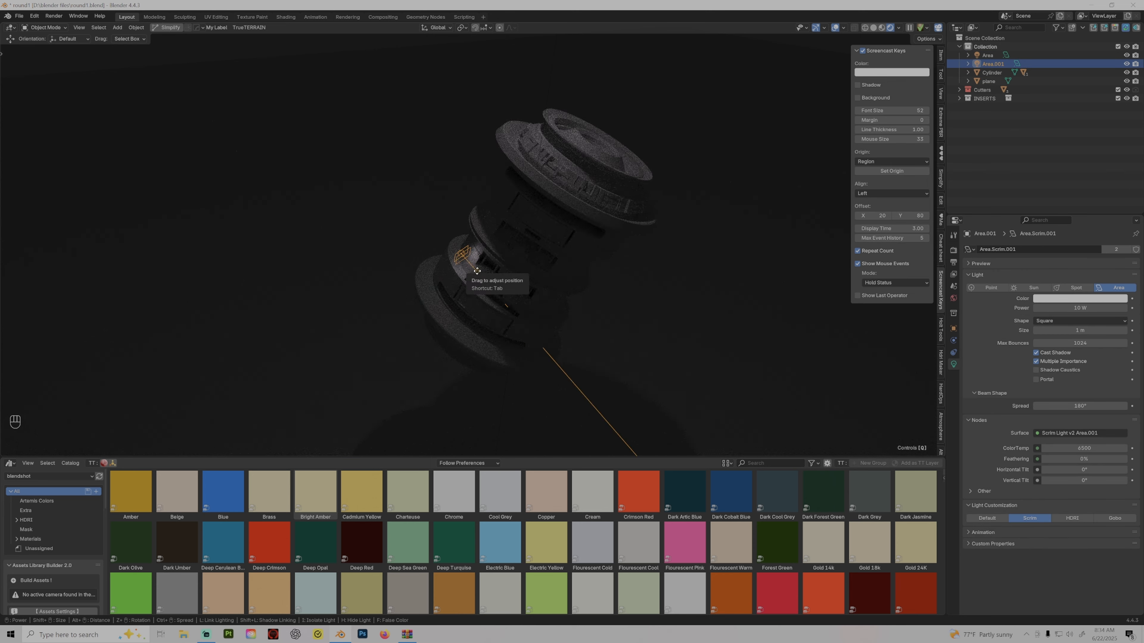
Move the second area light away and around the cylinder's side, and raise its power to about 6437 W
{"action": "scroll", "coordinate": [473, 266], "scroll_direction": "up", "scroll_amount": 20, "text": "alt"}
{"action": "key", "text": "3"}
{"action": "key", "text": "2"}
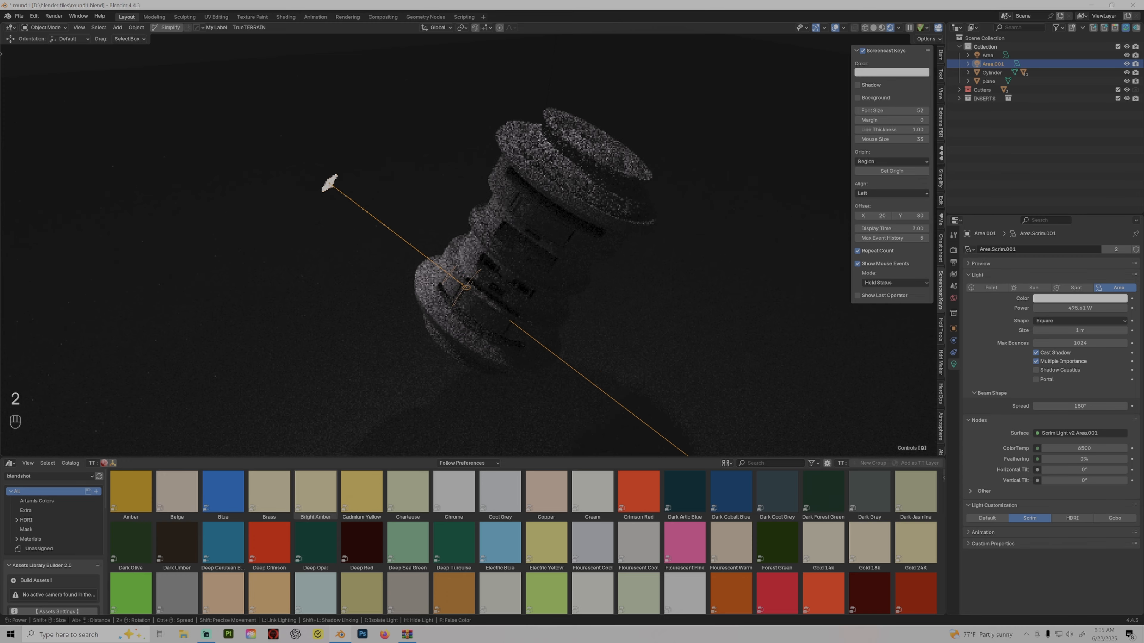
{"action": "scroll", "coordinate": [466, 287], "scroll_direction": "up", "scroll_amount": 15, "text": "alt"}
{"action": "scroll", "coordinate": [466, 286], "scroll_direction": "up", "scroll_amount": 3}
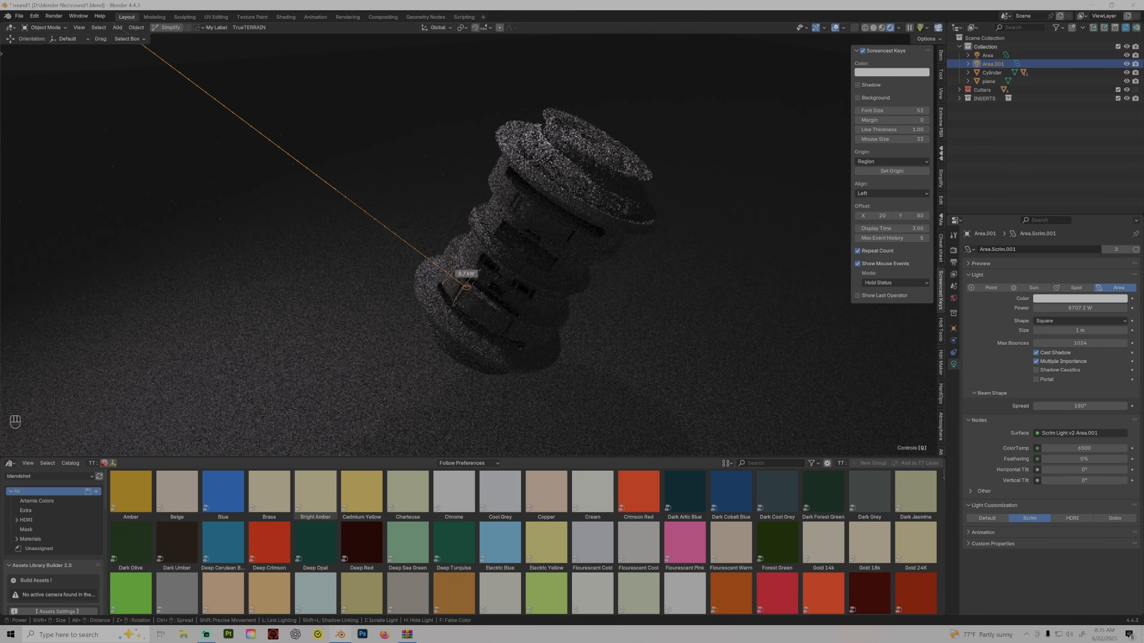
{"action": "scroll", "coordinate": [467, 288], "scroll_direction": "up", "scroll_amount": 6}
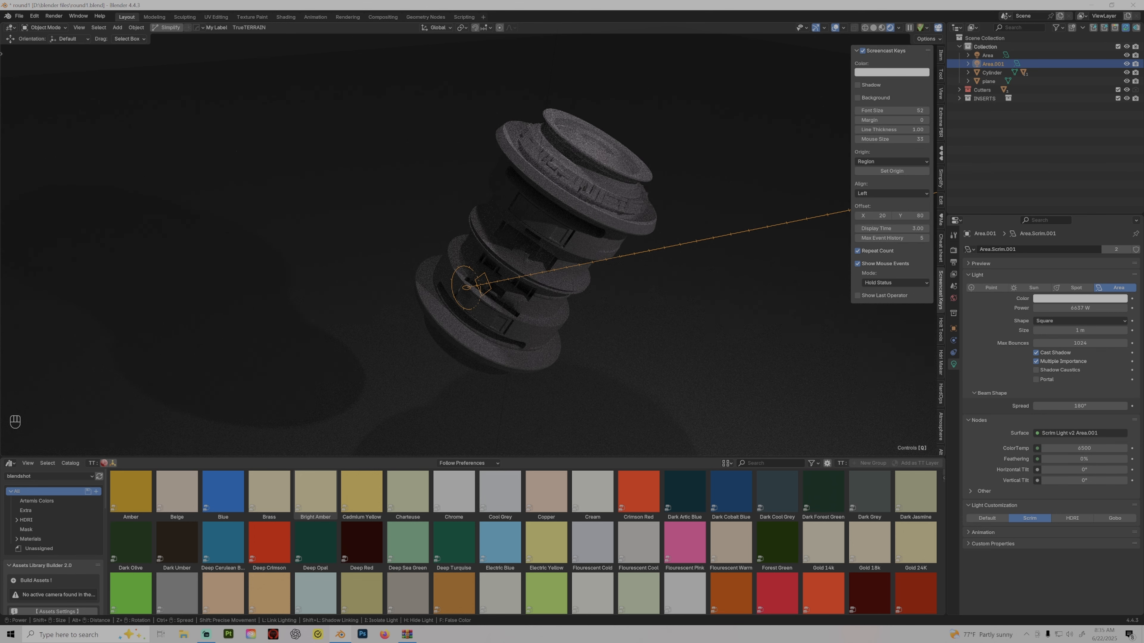
{"action": "left_click", "coordinate": [587, 425]}
Add a third Scrim area light and link it so that only the cylinder receives its light
{"action": "key", "text": "shift+a"}
{"action": "left_click", "coordinate": [544, 187]}
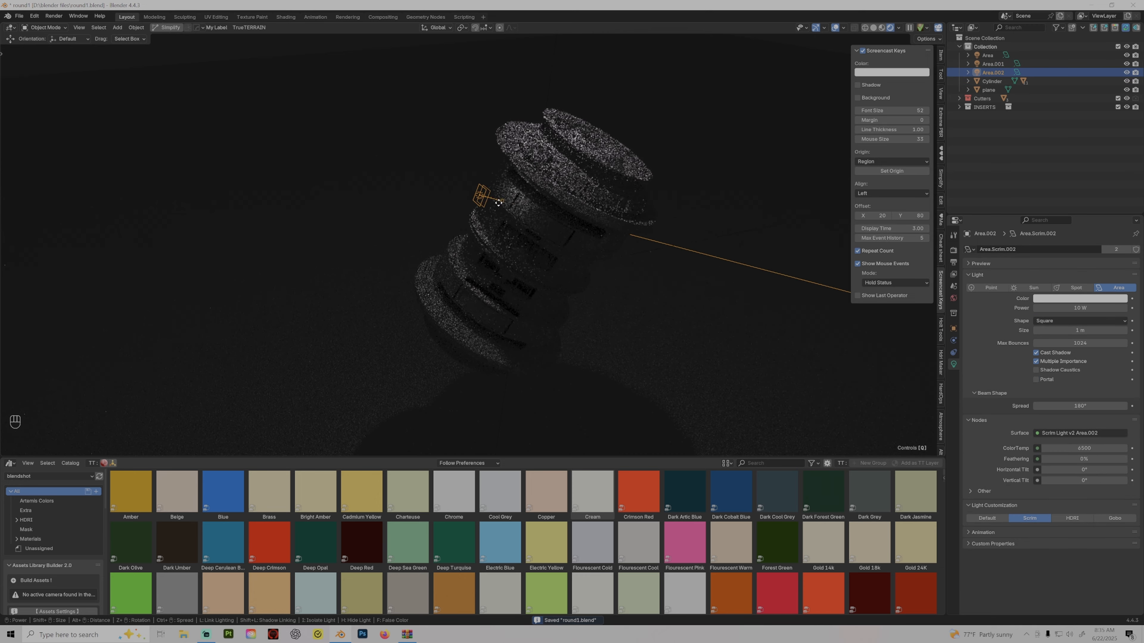
{"action": "key", "text": "3"}
{"action": "key", "text": "l"}
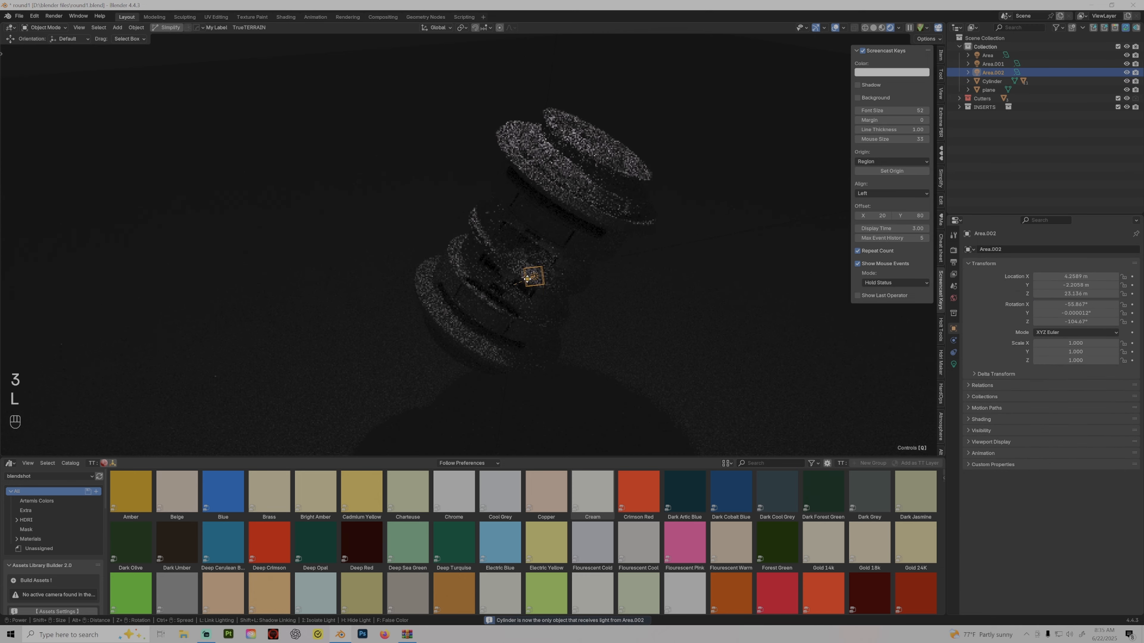
Reposition the third area light around the cylinder and raise its power to 2810 W
{"action": "key", "text": "2"}
{"action": "scroll", "coordinate": [557, 287], "scroll_direction": "up", "scroll_amount": 8, "text": "alt"}
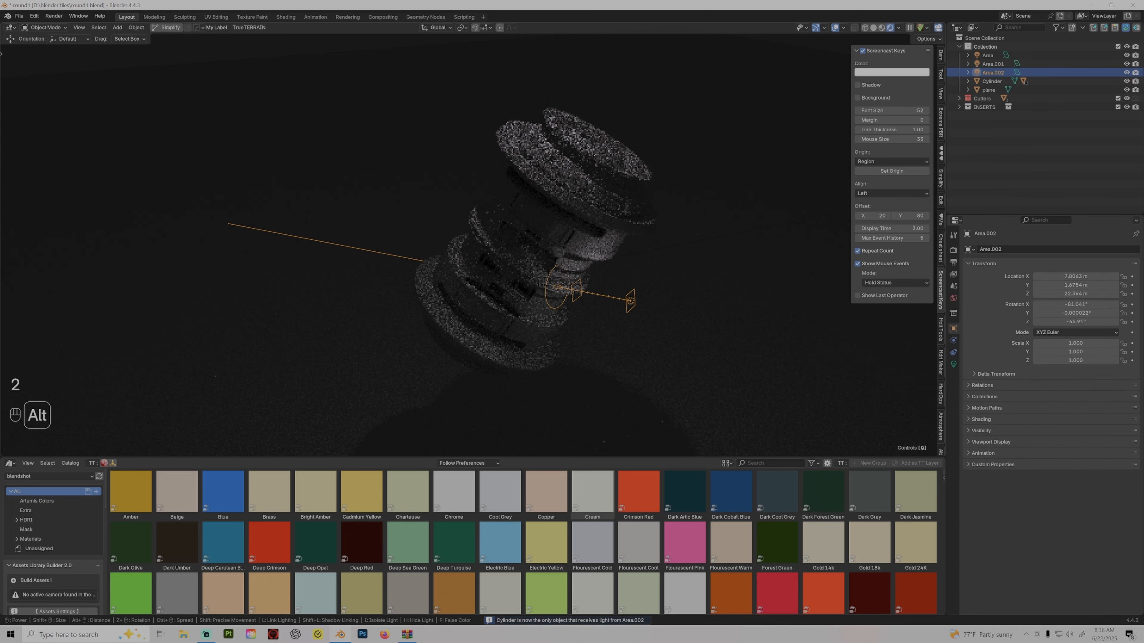
{"action": "scroll", "coordinate": [557, 287], "scroll_direction": "up", "scroll_amount": 12, "text": "alt"}
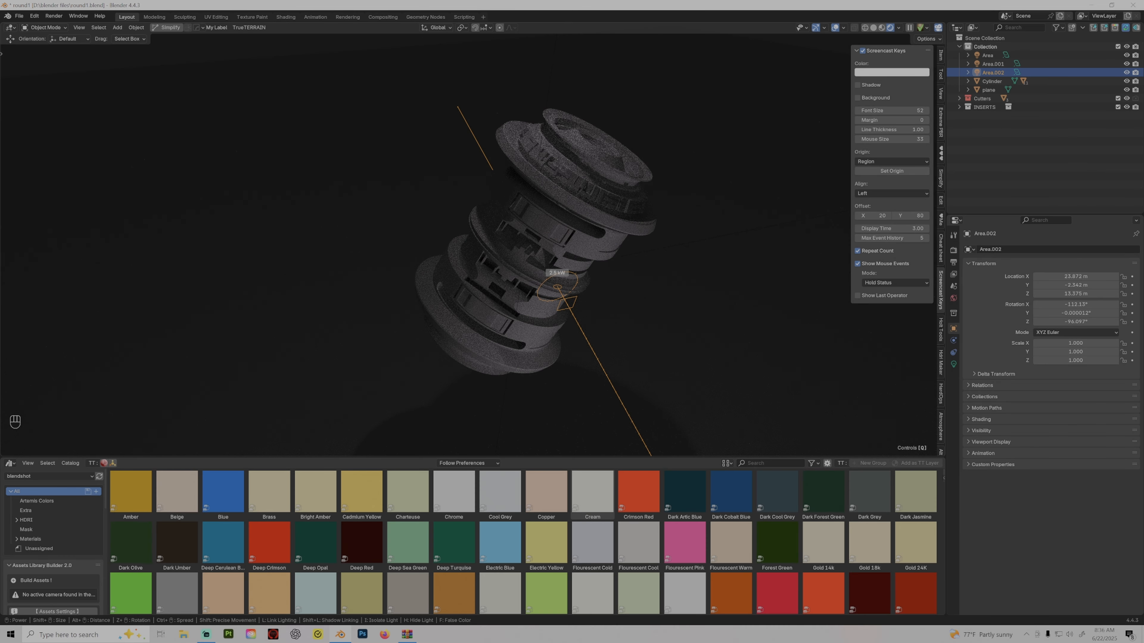
{"action": "left_click", "coordinate": [827, 351]}
Increase the feathering of the third area light
{"action": "left_click", "coordinate": [954, 364]}
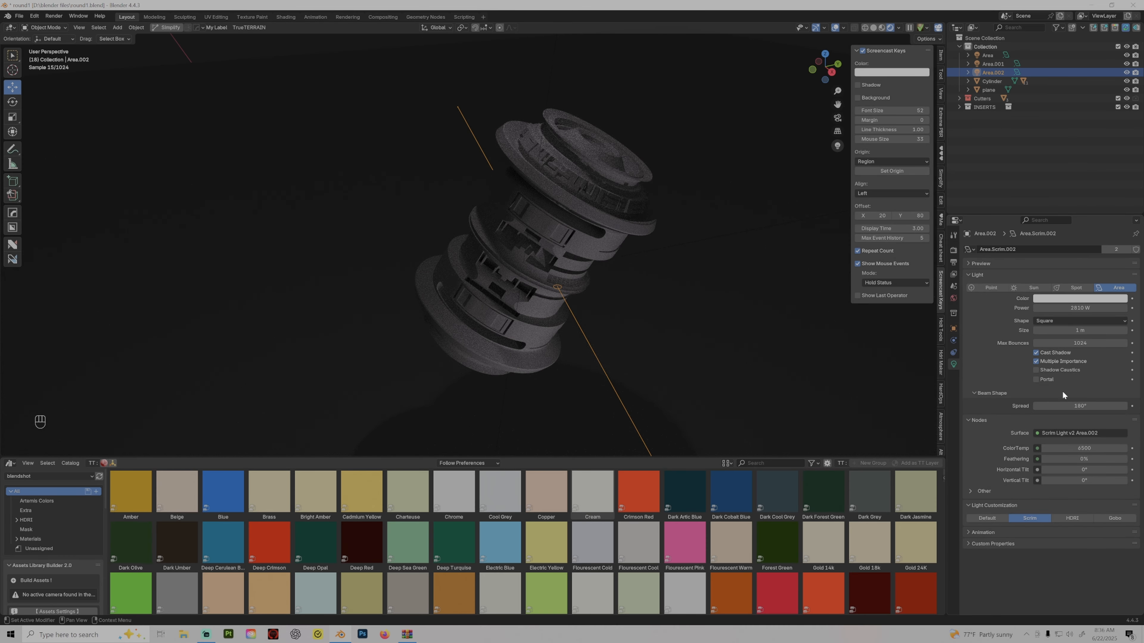
{"action": "left_click_drag", "start_coordinate": [1074, 459], "coordinate": [1092, 459]}
{"action": "left_click", "coordinate": [692, 257]}
Try Platinum Polished and Platinum Brushed on the two extruded detail objects of the upper flange, and use Magnesium Polished instead
{"action": "middle_click_drag", "start_coordinate": [690, 251], "coordinate": [665, 264]}
{"action": "scroll", "coordinate": [766, 353], "scroll_direction": "up", "scroll_amount": 2}
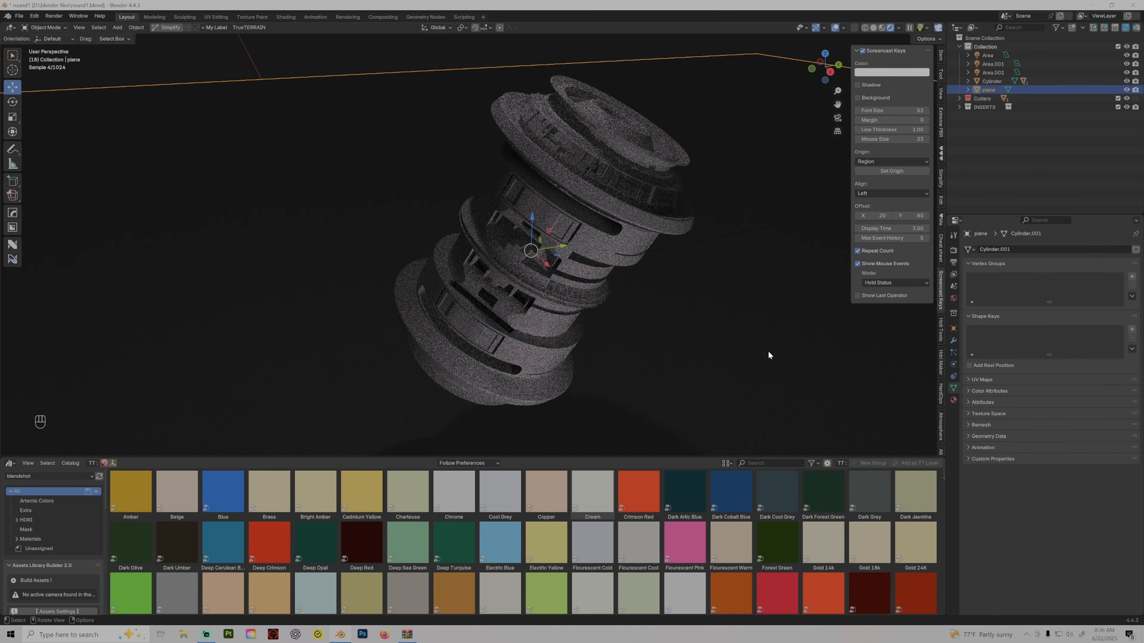
{"action": "left_click", "coordinate": [558, 345]}
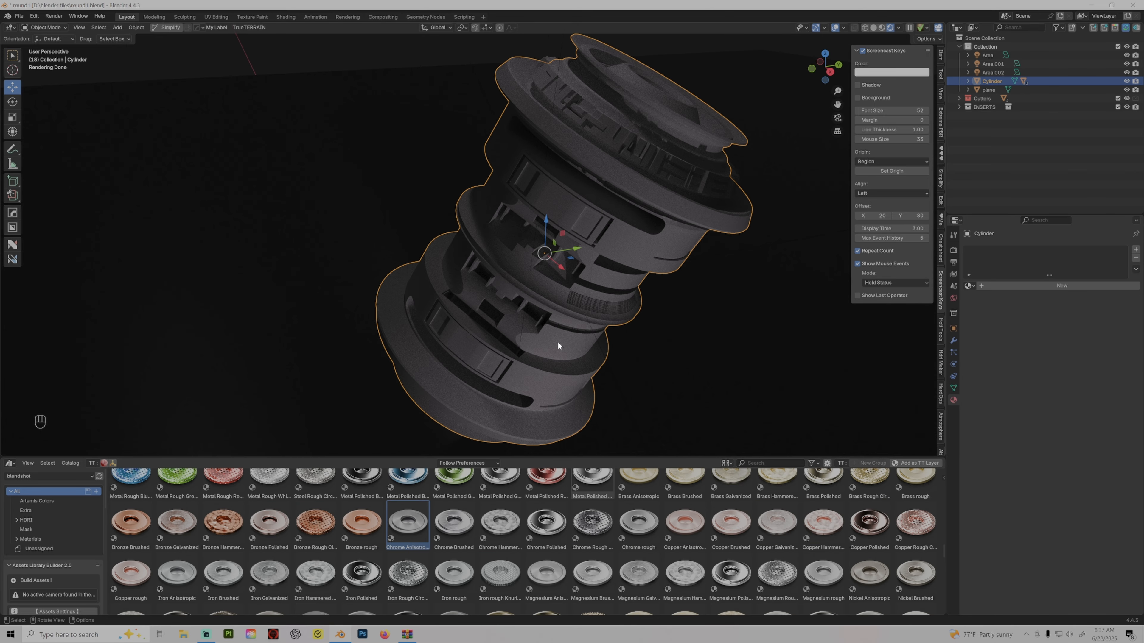
{"action": "left_click", "coordinate": [599, 149]}
{"action": "left_click", "coordinate": [633, 145]}
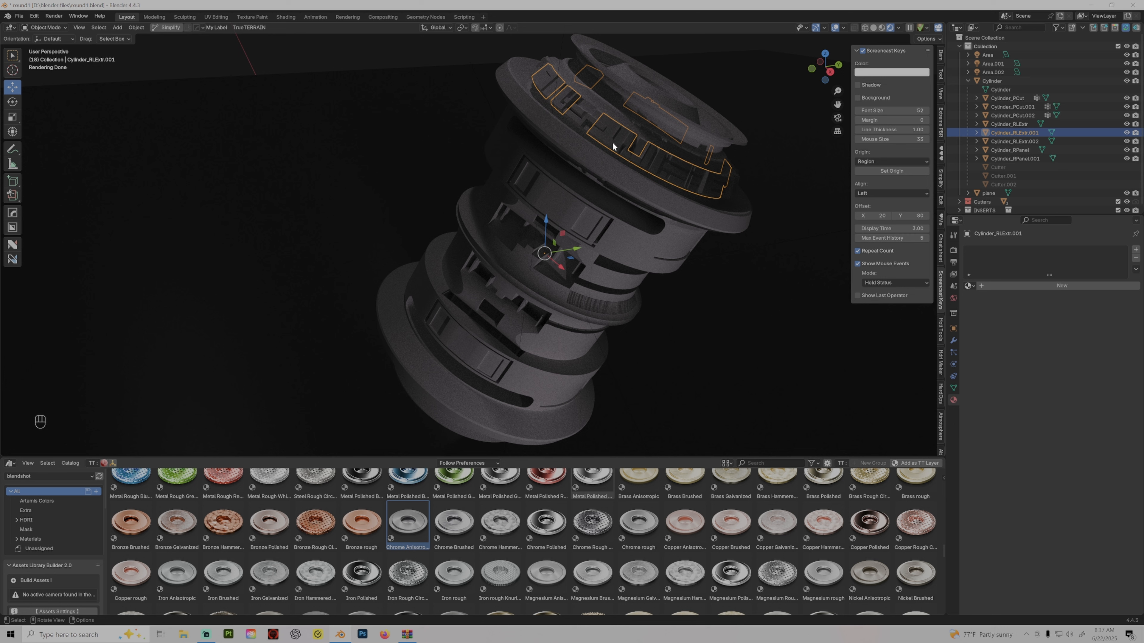
{"action": "left_click", "coordinate": [576, 124], "text": "shift"}
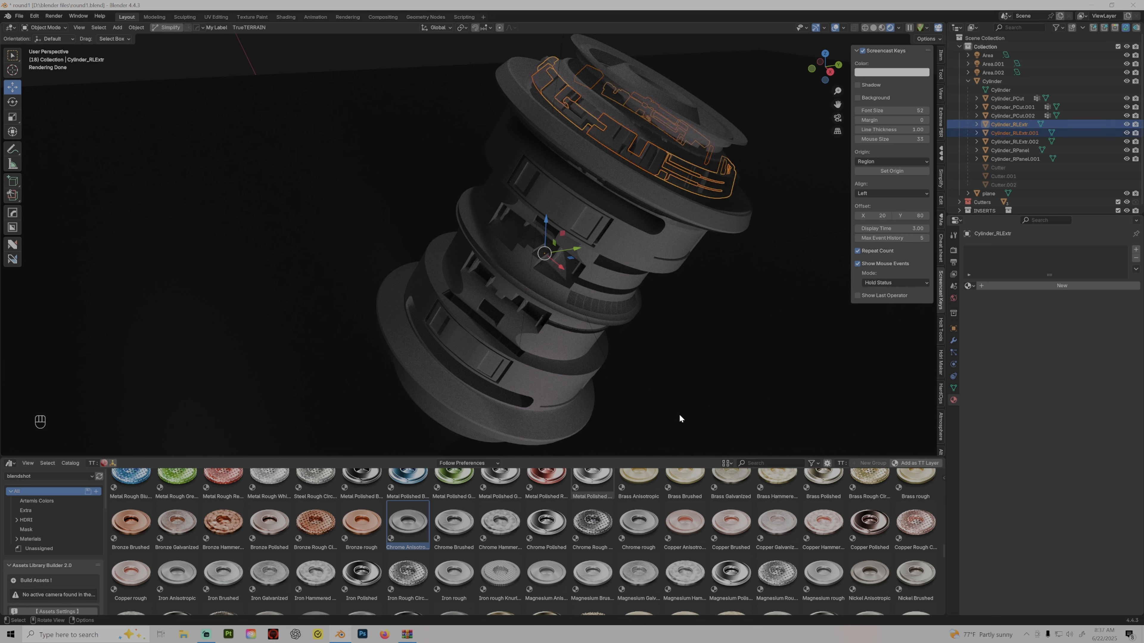
{"action": "scroll", "coordinate": [606, 492], "scroll_direction": "down", "scroll_amount": 4}
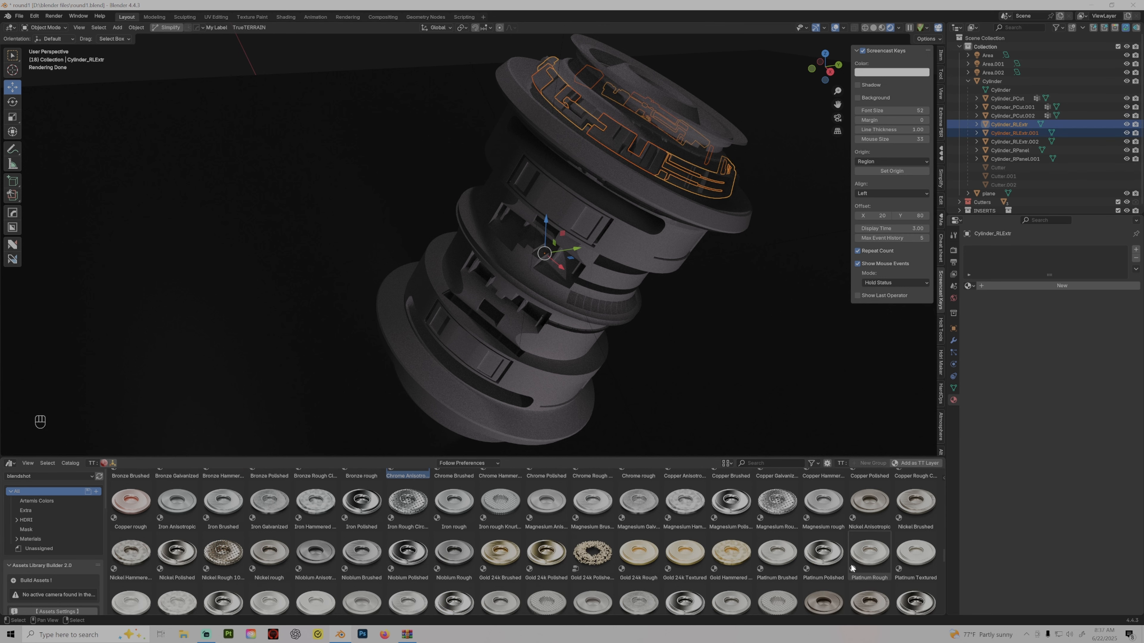
{"action": "left_click_drag", "start_coordinate": [824, 553], "coordinate": [617, 127]}
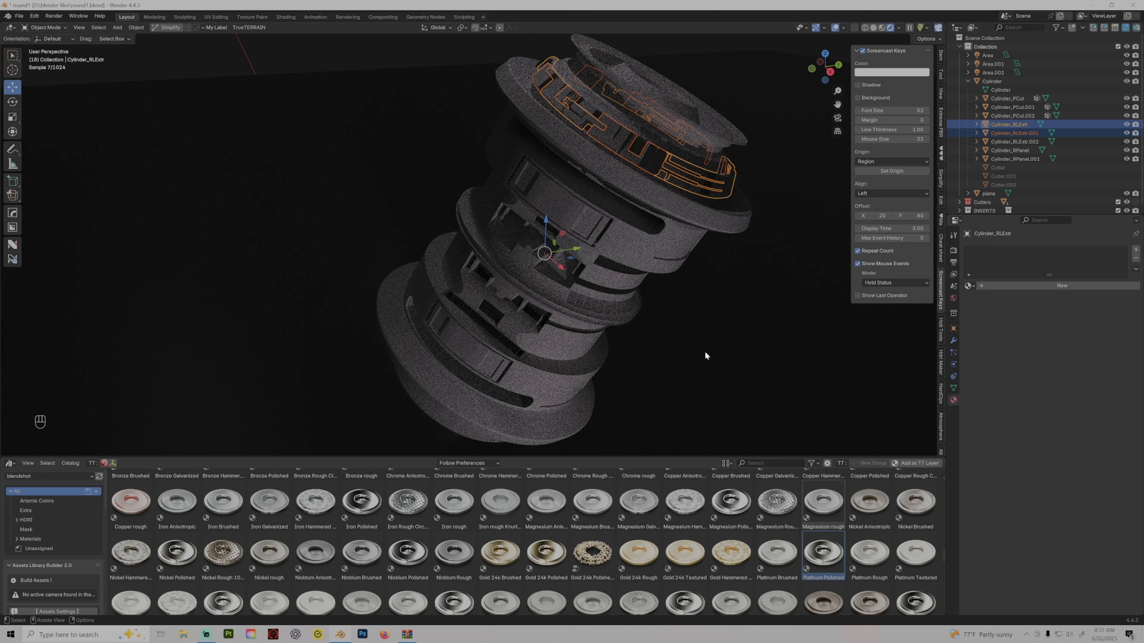
{"action": "mouse_move", "coordinate": [776, 554]}
{"action": "left_mouse_down"}
{"action": "mouse_move", "coordinate": [658, 180]}
{"action": "mouse_move", "coordinate": [608, 145]}
{"action": "left_mouse_up"}
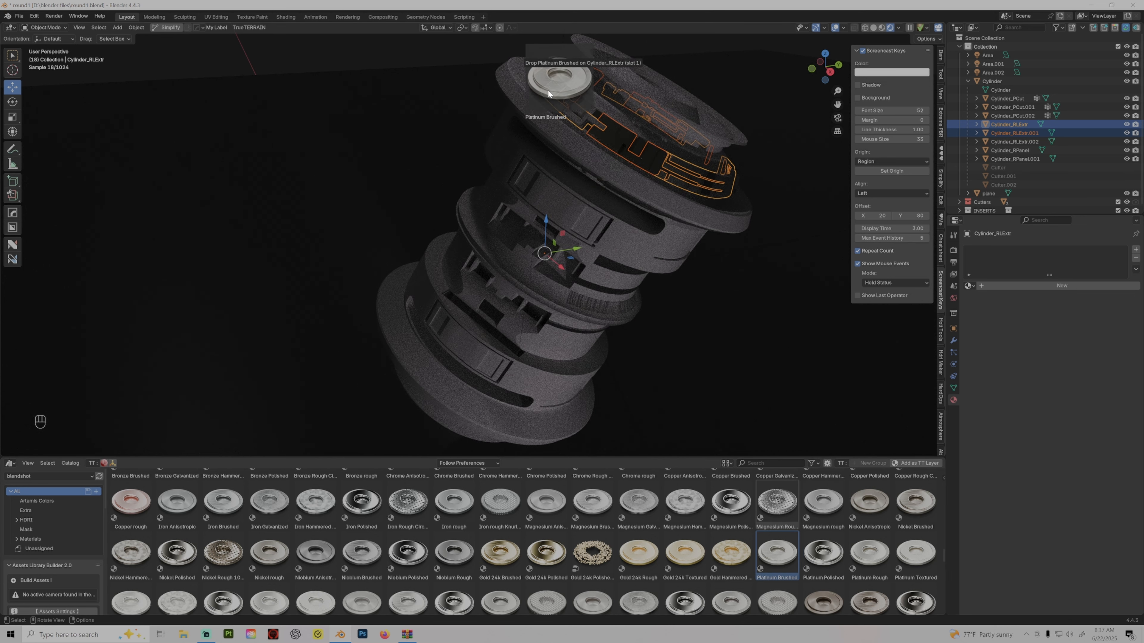
{"action": "left_click", "coordinate": [731, 501]}
{"action": "left_click", "coordinate": [669, 314]}
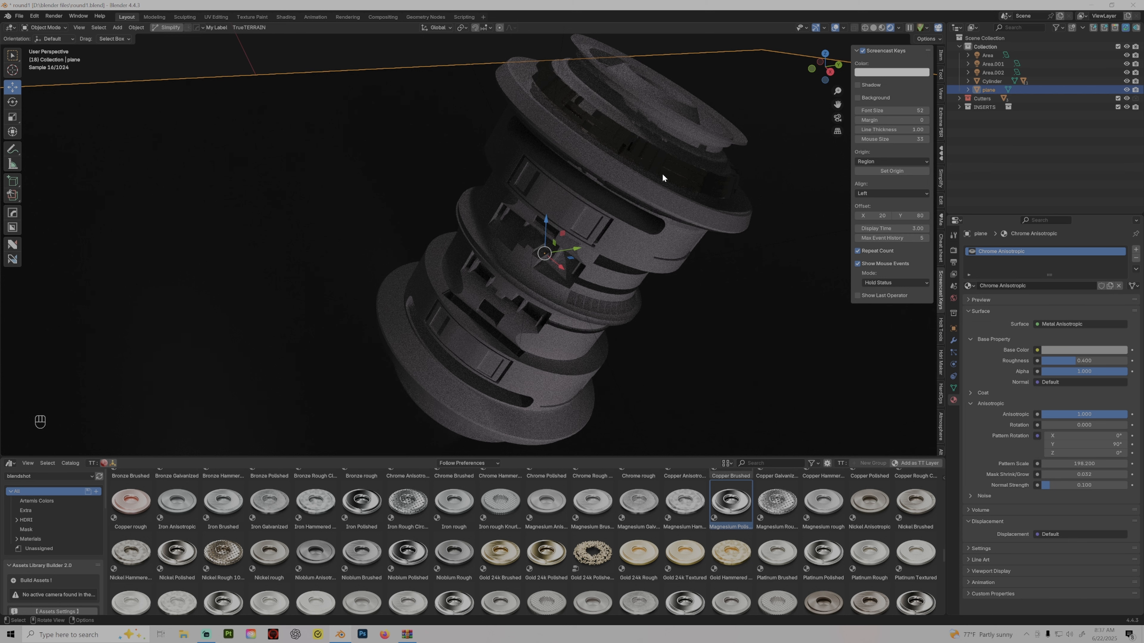
{"action": "left_click", "coordinate": [649, 252]}
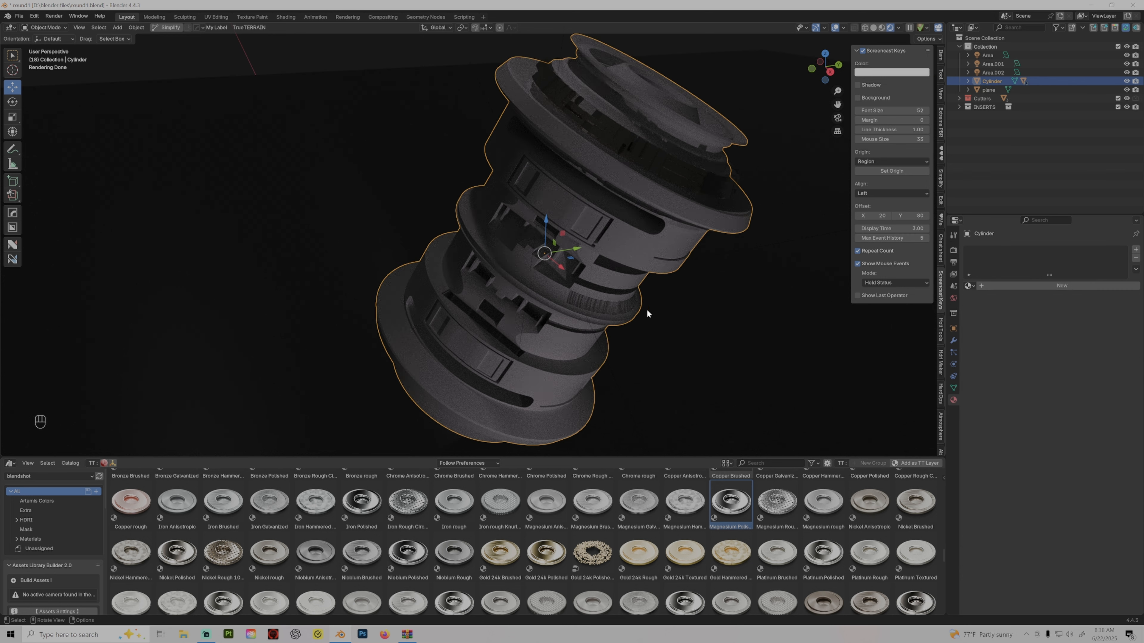
{"action": "key", "text": "Tab"}
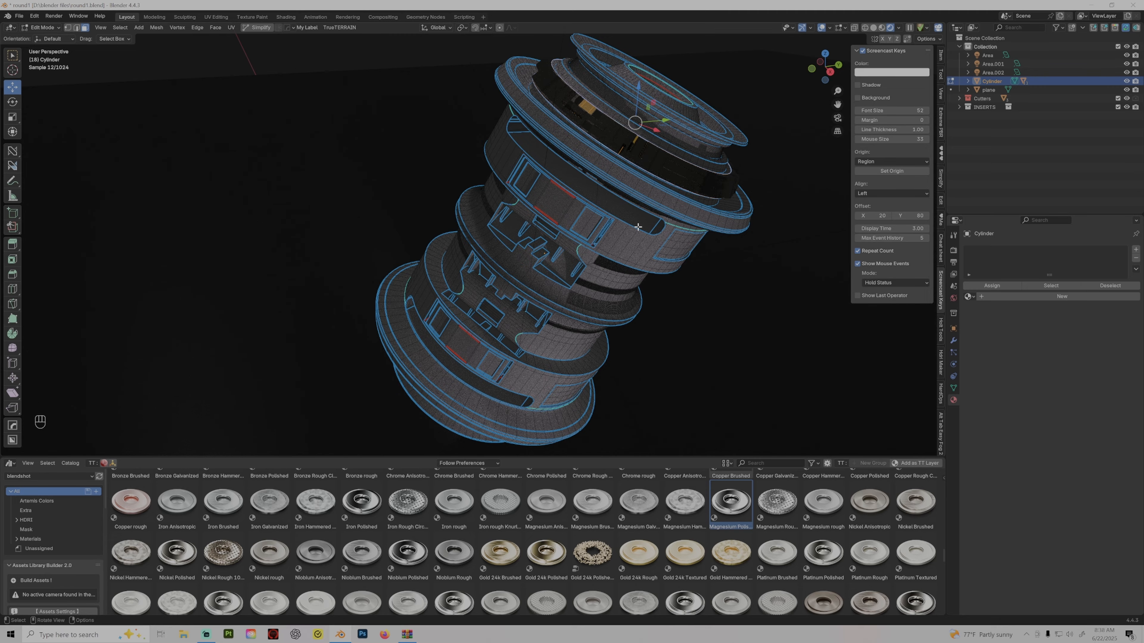
{"action": "middle_click_drag", "start_coordinate": [638, 227], "coordinate": [606, 159]}
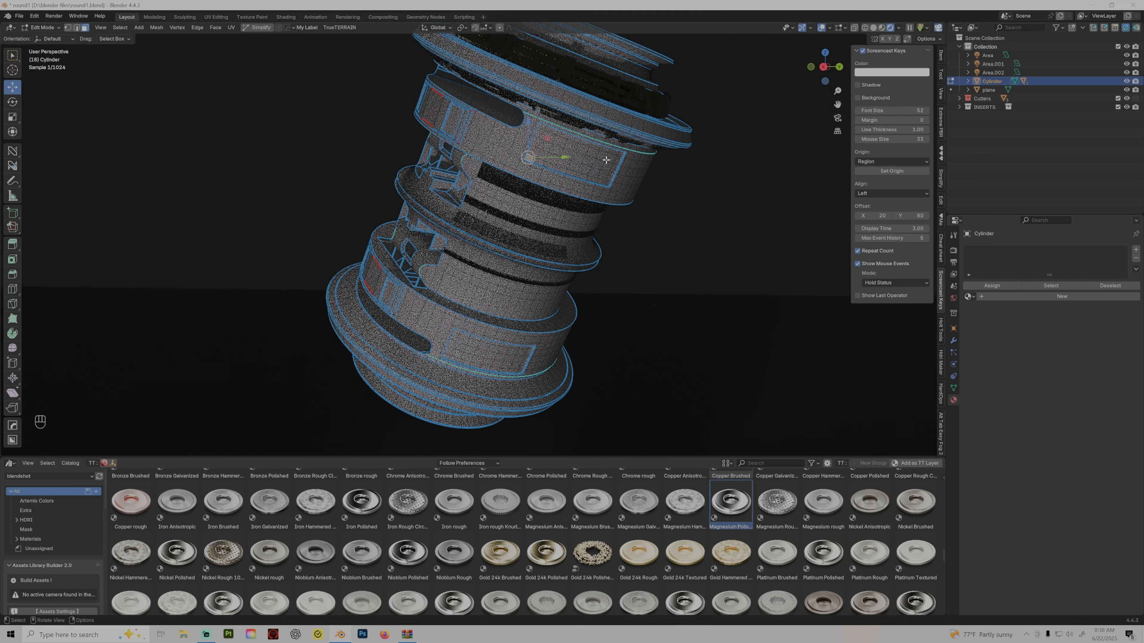
{"action": "left_click", "coordinate": [605, 179], "text": "ctrl"}
{"action": "left_click", "coordinate": [540, 131]}
{"action": "scroll", "coordinate": [540, 131], "scroll_direction": "up", "scroll_amount": 1}
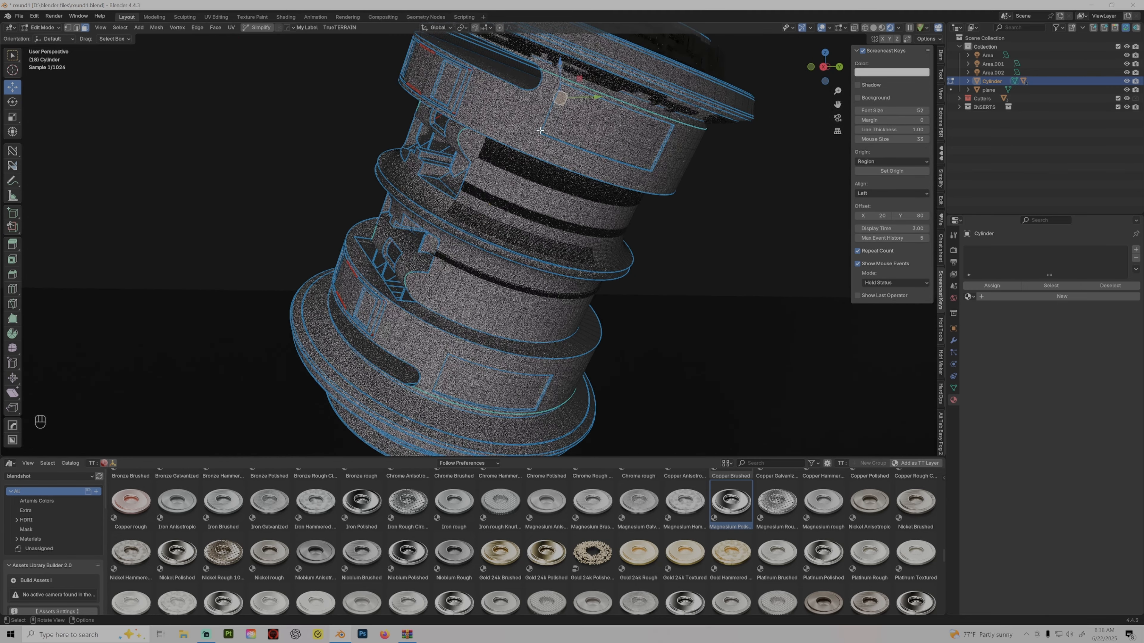
{"action": "key", "text": "Tab"}
{"action": "scroll", "coordinate": [540, 131], "scroll_direction": "down", "scroll_amount": 1}
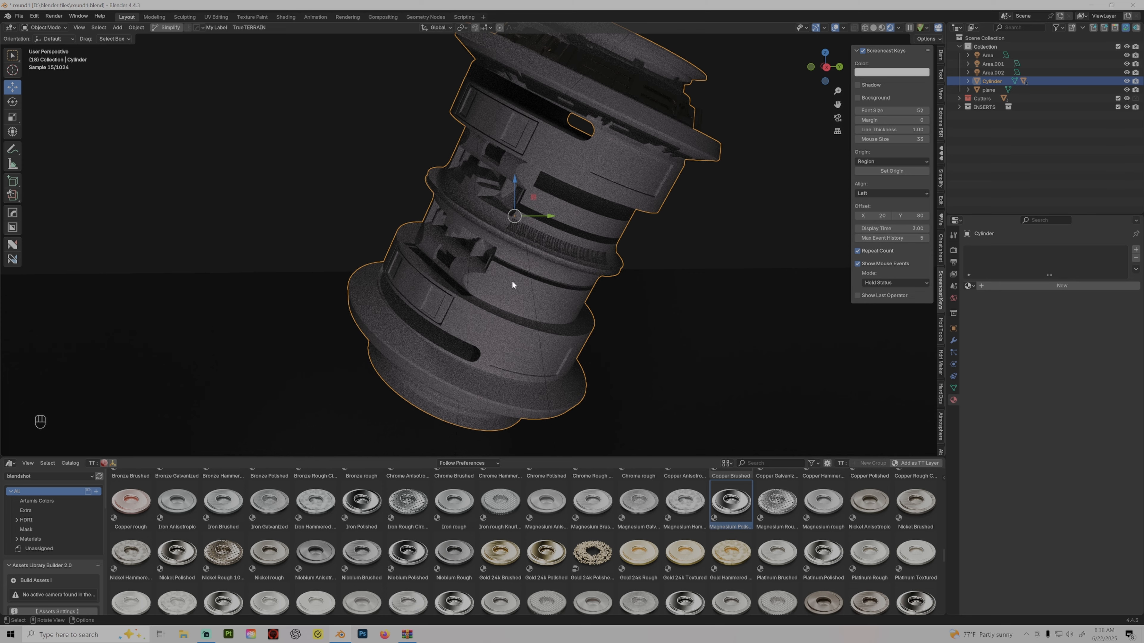
Apply the Niobium Brushed material to the long panel-cut inset below the upper flange
{"action": "scroll", "coordinate": [500, 280], "scroll_direction": "up", "scroll_amount": 1}
{"action": "middle_click_drag", "start_coordinate": [500, 280], "coordinate": [461, 270]}
{"action": "left_click", "coordinate": [499, 145]}
{"action": "left_click_drag", "start_coordinate": [383, 556], "coordinate": [472, 166]}
{"action": "left_click", "coordinate": [372, 508]}
Try a dark Clear Rough Plastic material on the cylinder body
{"action": "scroll", "coordinate": [673, 493], "scroll_direction": "down", "scroll_amount": 5}
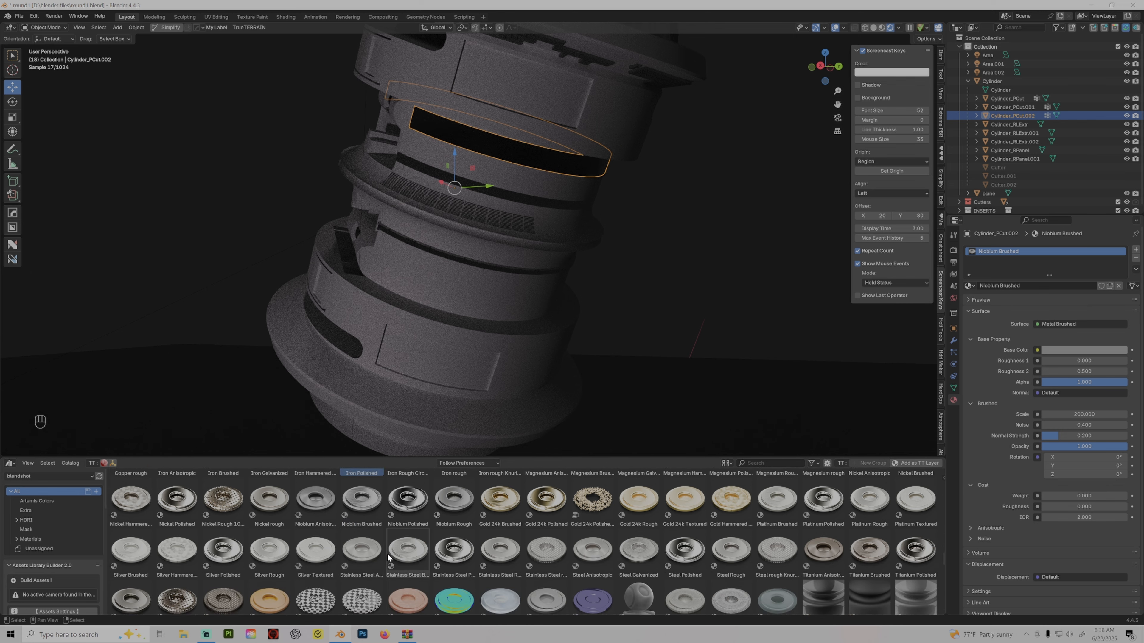
{"action": "scroll", "coordinate": [672, 493], "scroll_direction": "down", "scroll_amount": 1}
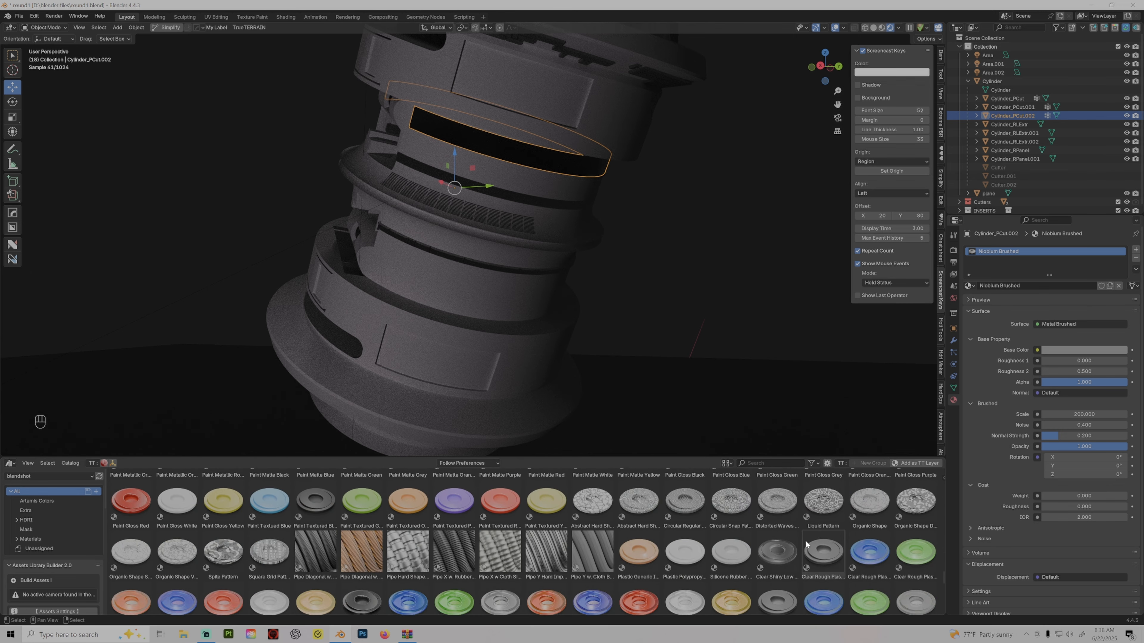
{"action": "left_click_drag", "start_coordinate": [823, 554], "coordinate": [514, 372]}
{"action": "middle_click_drag", "start_coordinate": [515, 373], "coordinate": [684, 345]}
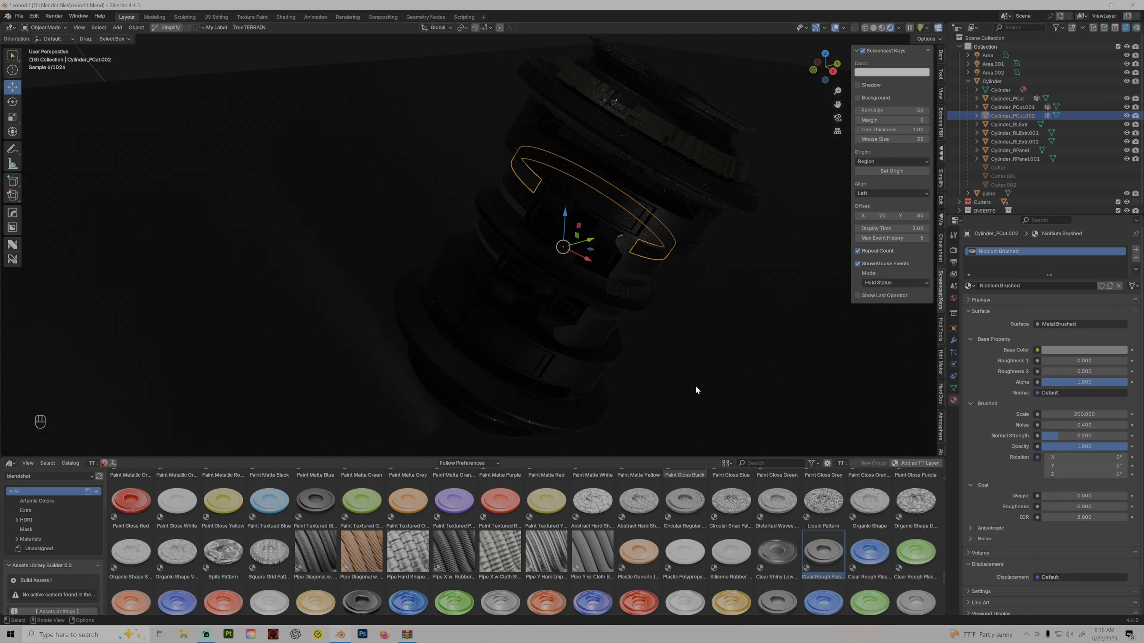
Try white Clear Textured Plastic and white Hard Rough Plastic materials on the cylinder body
{"action": "scroll", "coordinate": [770, 578], "scroll_direction": "down", "scroll_amount": 1}
{"action": "scroll", "coordinate": [522, 562], "scroll_direction": "down", "scroll_amount": 1}
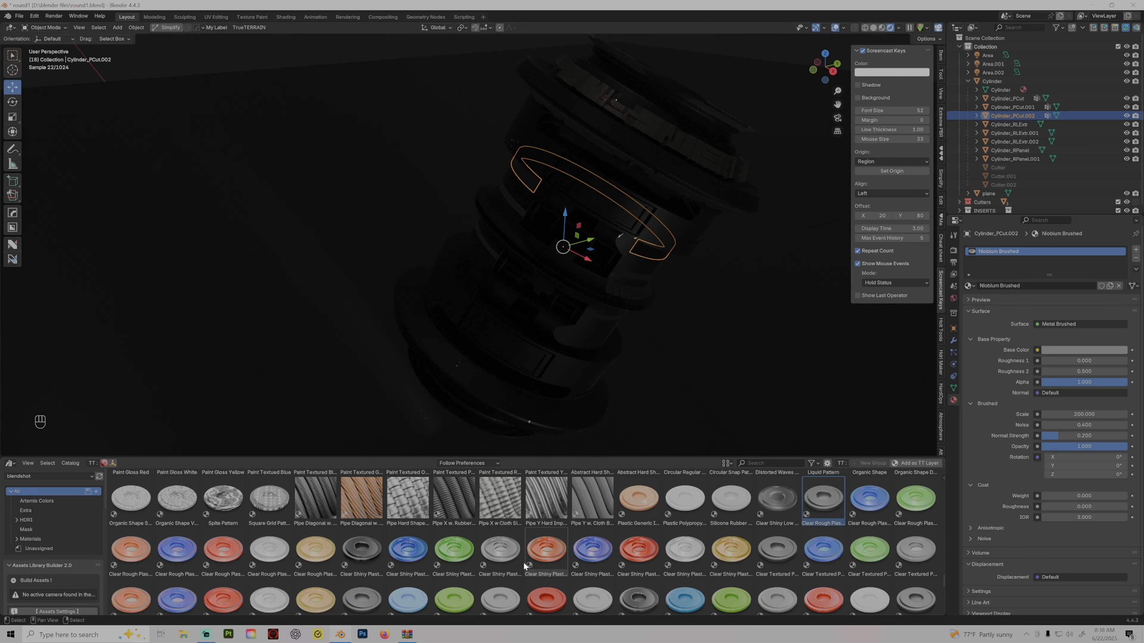
{"action": "left_click_drag", "start_coordinate": [286, 563], "coordinate": [513, 389]}
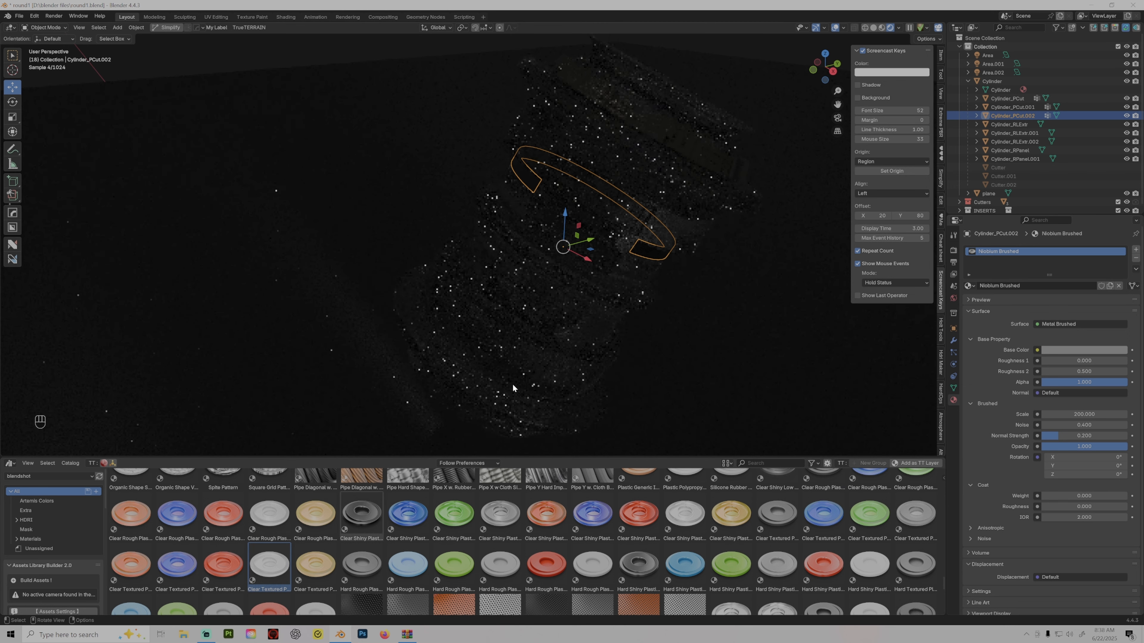
{"action": "left_click_drag", "start_coordinate": [223, 565], "coordinate": [486, 328]}
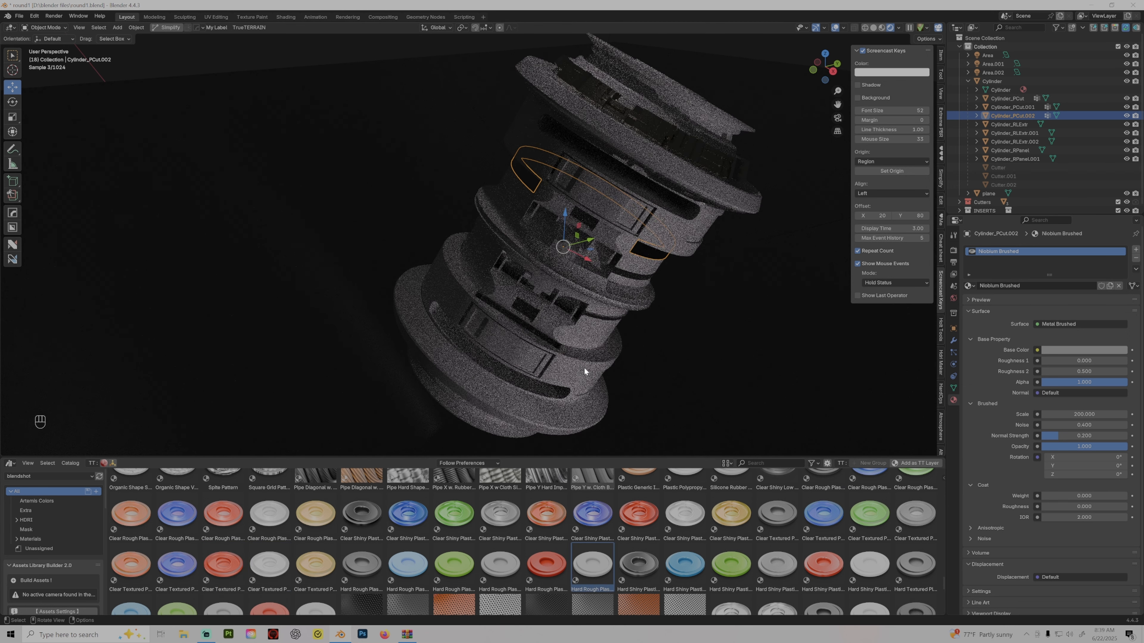
Apply the Hard Textured Plastic Black material to the cylinder body
{"action": "scroll", "coordinate": [723, 544], "scroll_direction": "down", "scroll_amount": 3}
{"action": "scroll", "coordinate": [803, 566], "scroll_direction": "up", "scroll_amount": 3}
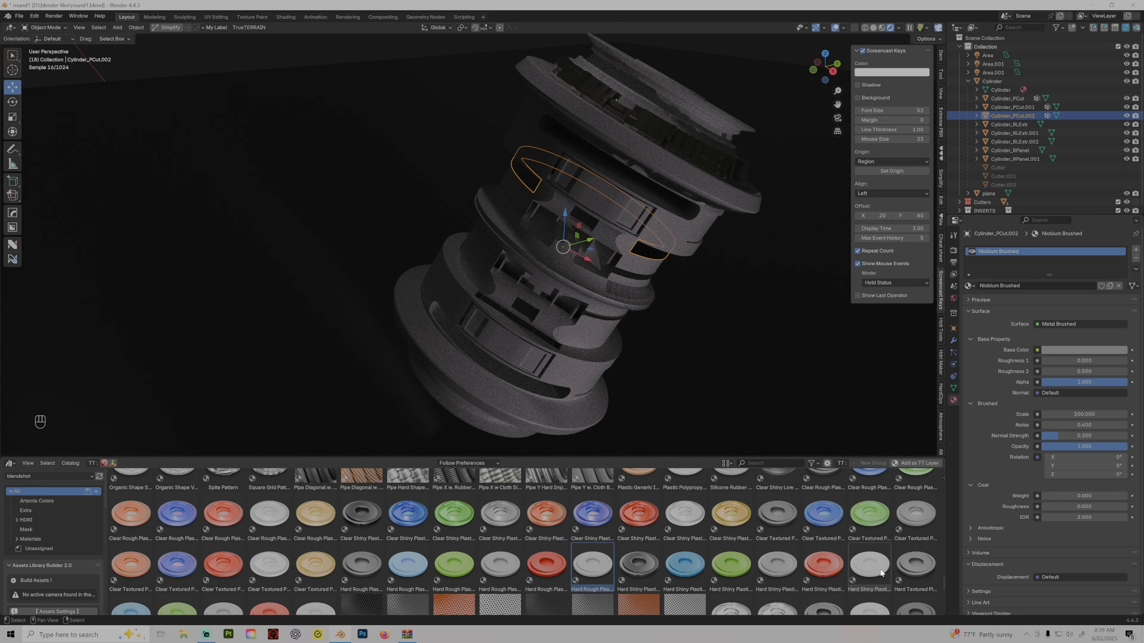
{"action": "left_click_drag", "start_coordinate": [914, 564], "coordinate": [579, 382]}
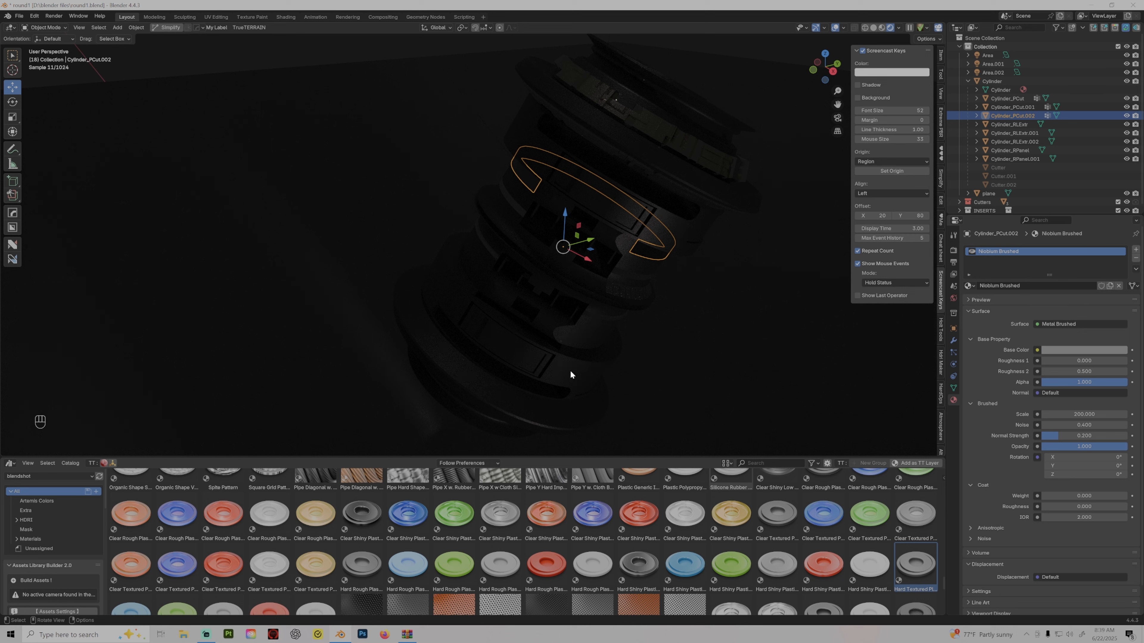
Apply the Rubber Classic Black material to the ribbed panel-cut strip in the cylinder's middle ring
{"action": "left_click", "coordinate": [608, 293]}
{"action": "scroll", "coordinate": [784, 557], "scroll_direction": "down", "scroll_amount": 2}
{"action": "scroll", "coordinate": [838, 557], "scroll_direction": "up", "scroll_amount": 4}
{"action": "scroll", "coordinate": [872, 566], "scroll_direction": "down", "scroll_amount": 3}
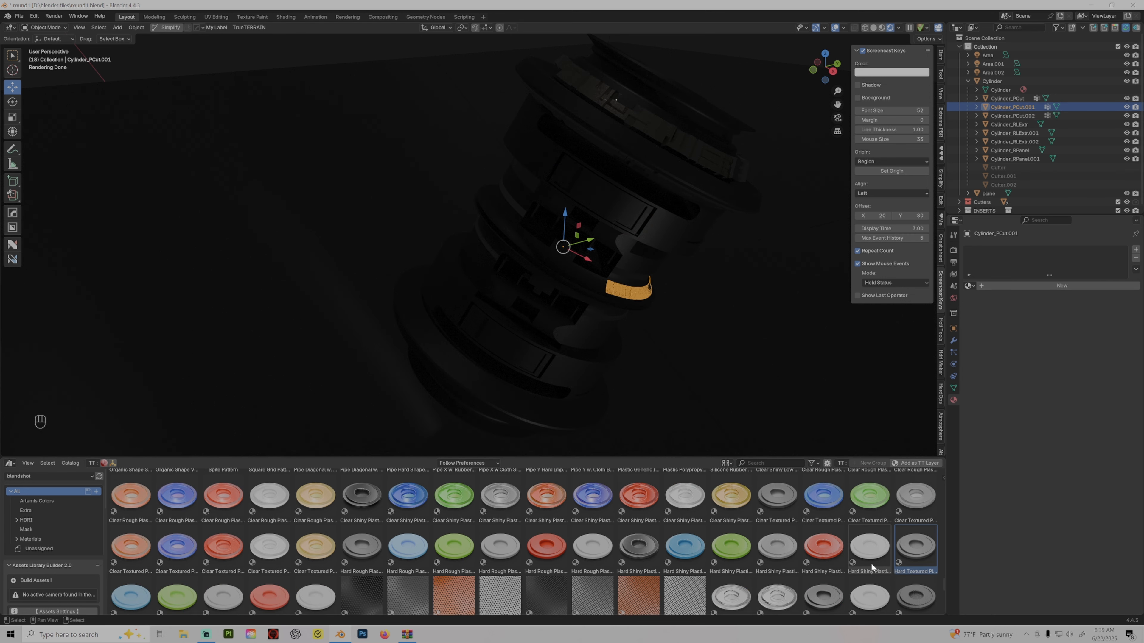
{"action": "scroll", "coordinate": [871, 567], "scroll_direction": "down", "scroll_amount": 2}
{"action": "left_click_drag", "start_coordinate": [823, 561], "coordinate": [620, 297]}
{"action": "left_click", "coordinate": [612, 367]}
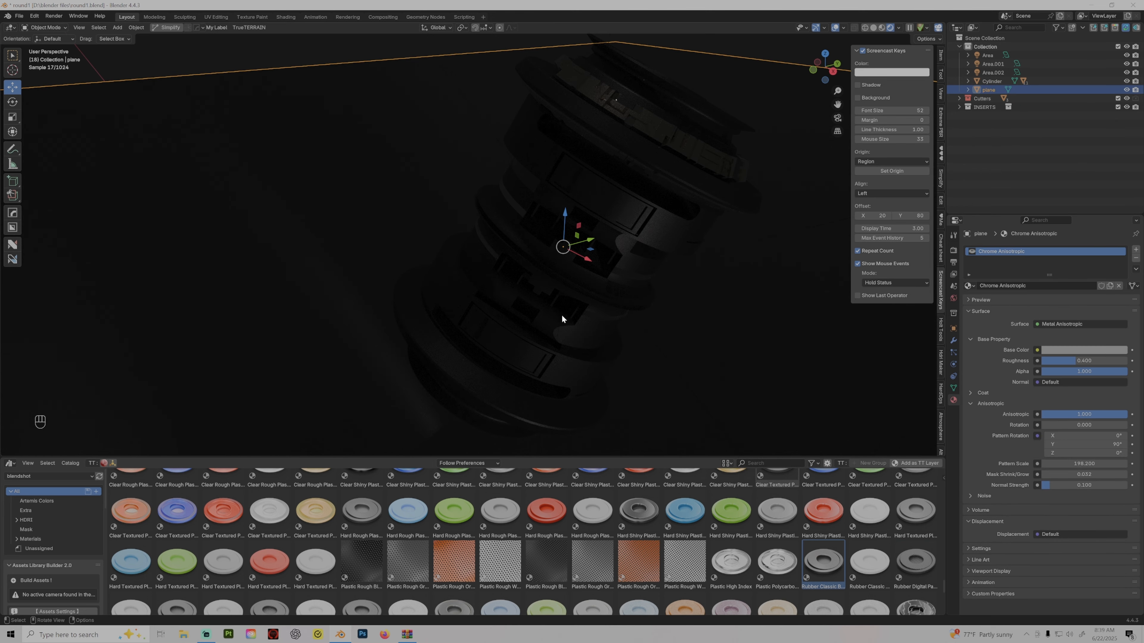
Apply the Paint Metallic Dark Cool Grey material to the cylinder body
{"action": "left_click", "coordinate": [565, 298]}
{"action": "scroll", "coordinate": [483, 510], "scroll_direction": "down", "scroll_amount": 14}
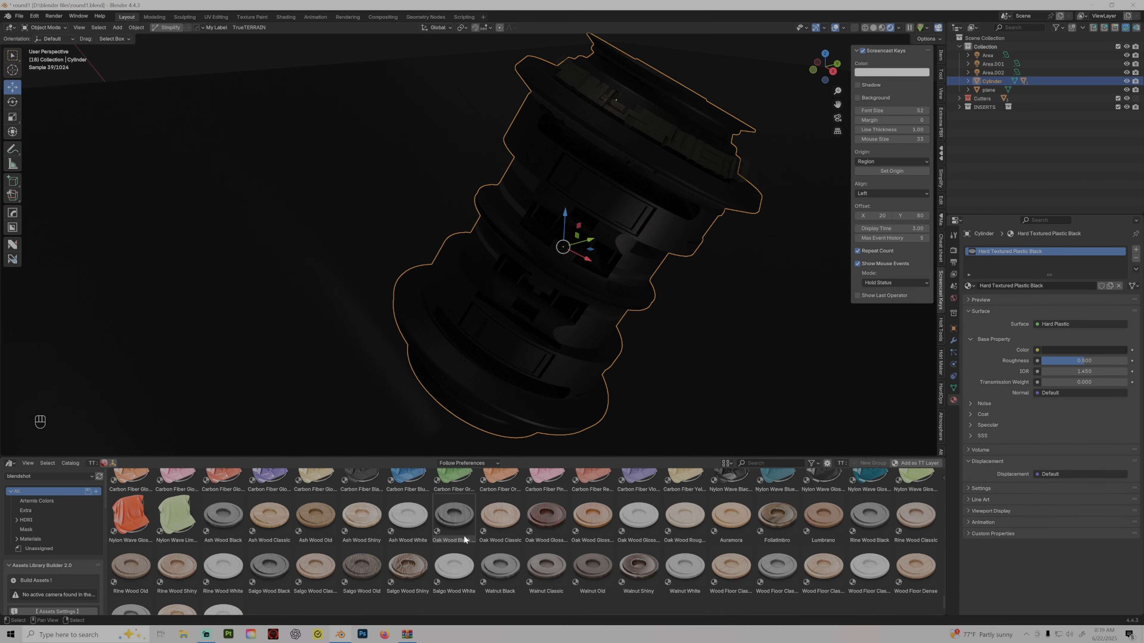
{"action": "scroll", "coordinate": [467, 539], "scroll_direction": "up", "scroll_amount": 20}
{"action": "scroll", "coordinate": [468, 539], "scroll_direction": "up", "scroll_amount": 4}
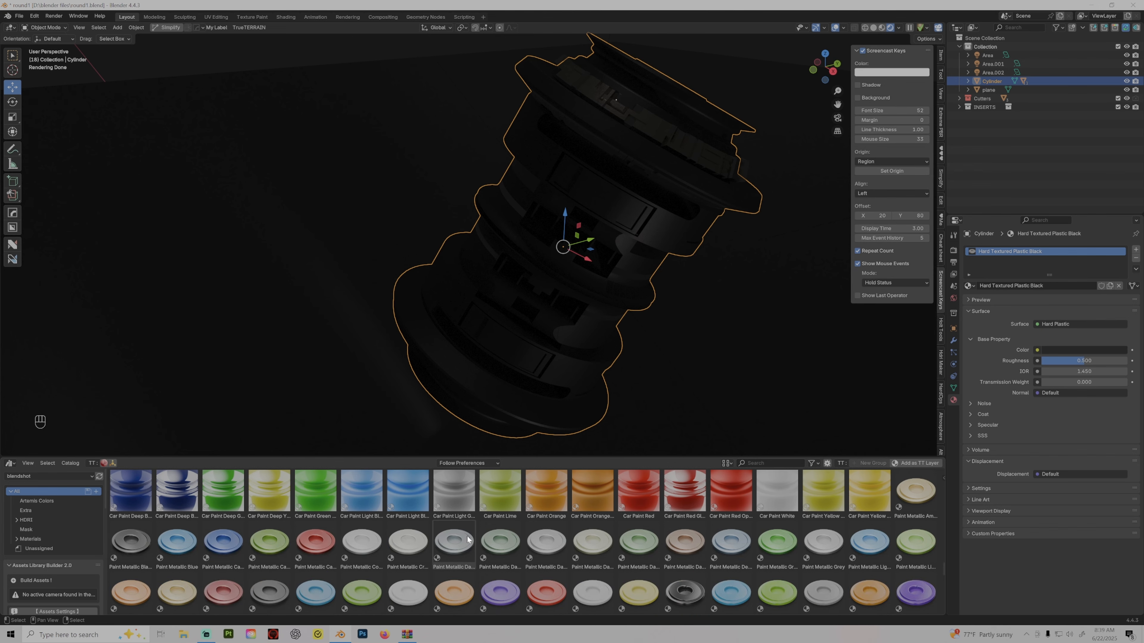
{"action": "left_click_drag", "start_coordinate": [468, 539], "coordinate": [559, 384]}
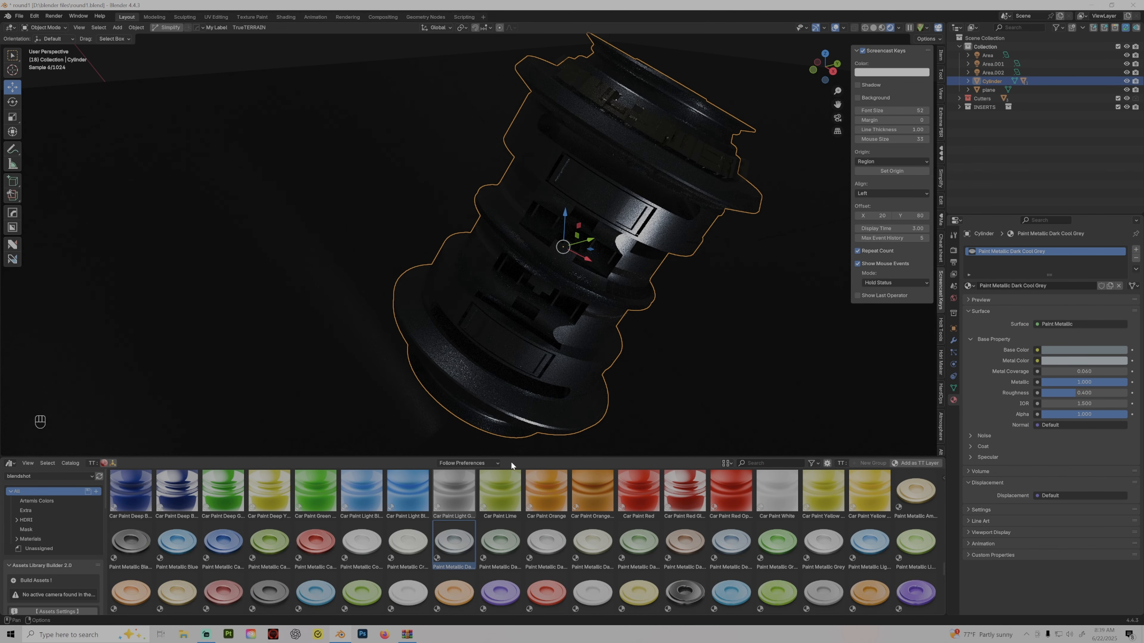
Apply the Paint Metallic Cool Grey material to the cylinder body
{"action": "middle_click_drag", "start_coordinate": [591, 378], "coordinate": [590, 378]}
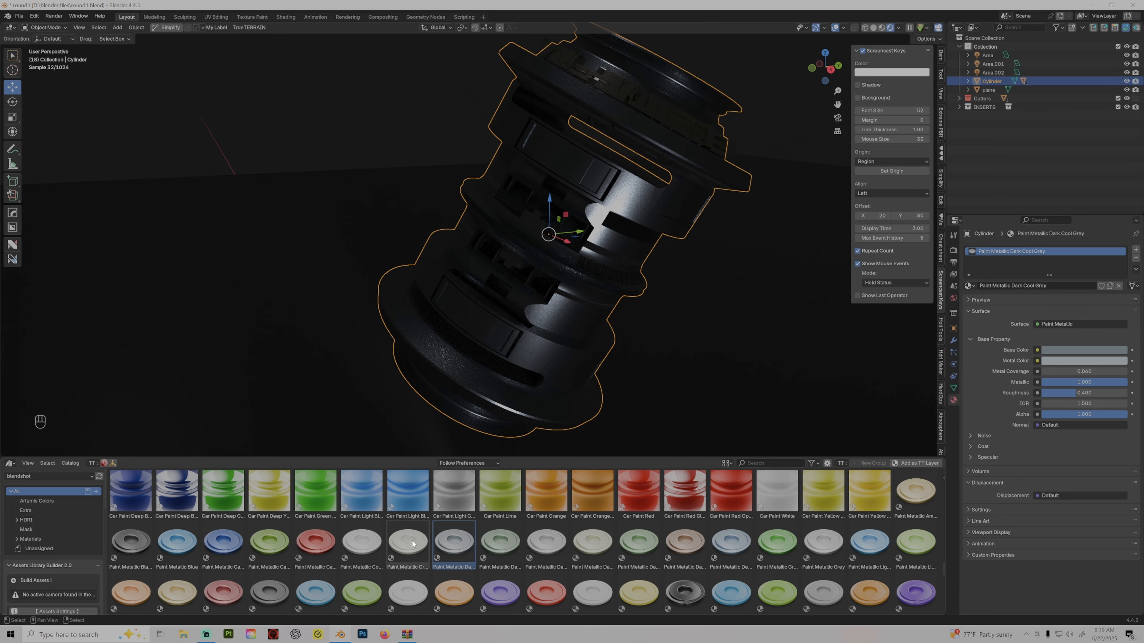
{"action": "mouse_move", "coordinate": [370, 539]}
{"action": "left_mouse_down"}
{"action": "mouse_move", "coordinate": [561, 380]}
{"action": "mouse_move", "coordinate": [576, 391]}
{"action": "left_mouse_up"}
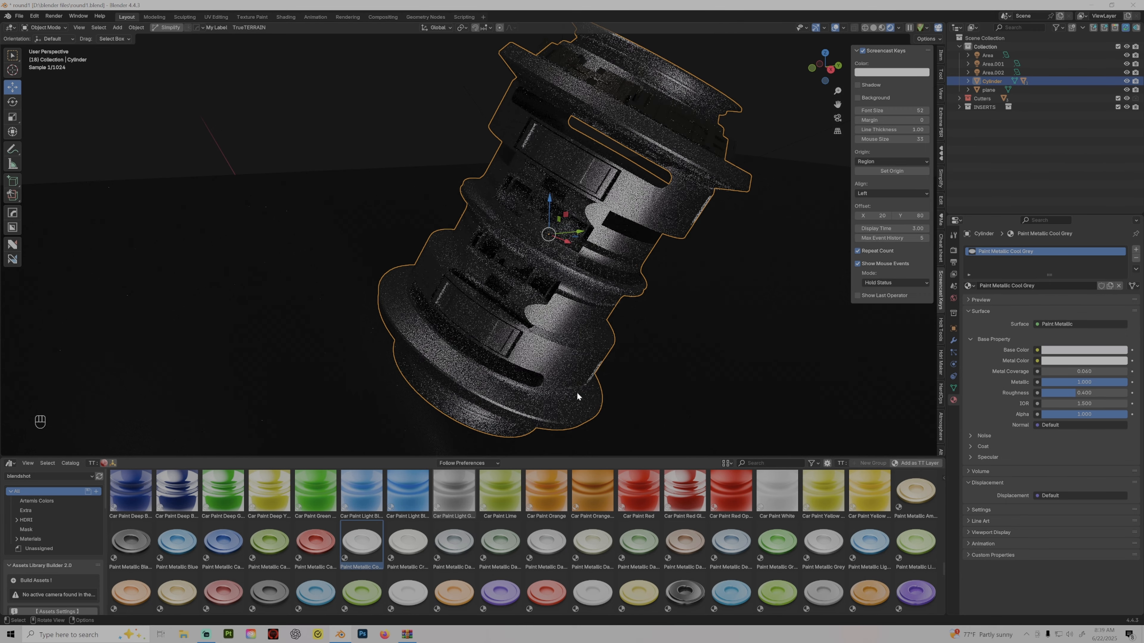
{"action": "middle_click_drag", "start_coordinate": [573, 389], "coordinate": [590, 392]}
Lower the viewport's maximum samples to 42, adjust its noise threshold, and enable viewport denoising
{"action": "left_click", "coordinate": [954, 262]}
{"action": "left_click", "coordinate": [953, 250]}
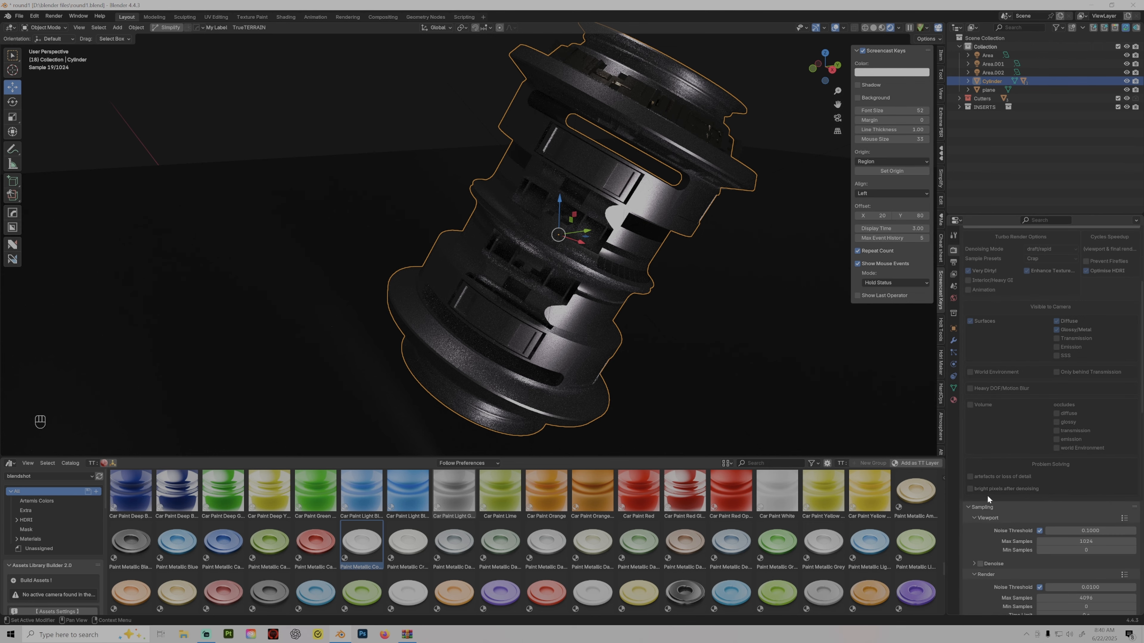
{"action": "left_click_drag", "start_coordinate": [1086, 542], "coordinate": [1058, 542]}
{"action": "left_click_drag", "start_coordinate": [1085, 531], "coordinate": [1127, 532]}
{"action": "left_click_drag", "start_coordinate": [1085, 542], "coordinate": [1040, 542]}
{"action": "left_click", "coordinate": [981, 563]}
{"action": "mouse_move", "coordinate": [662, 356]}
{"action": "middle_mouse_down"}
{"action": "mouse_move", "coordinate": [672, 360]}
{"action": "mouse_move", "coordinate": [637, 352]}
{"action": "mouse_move", "coordinate": [645, 334]}
{"action": "mouse_move", "coordinate": [666, 337]}
{"action": "middle_mouse_up"}
{"action": "scroll", "coordinate": [650, 335], "scroll_direction": "up", "scroll_amount": 2}
{"action": "middle_click_drag", "start_coordinate": [575, 422], "coordinate": [651, 341]}
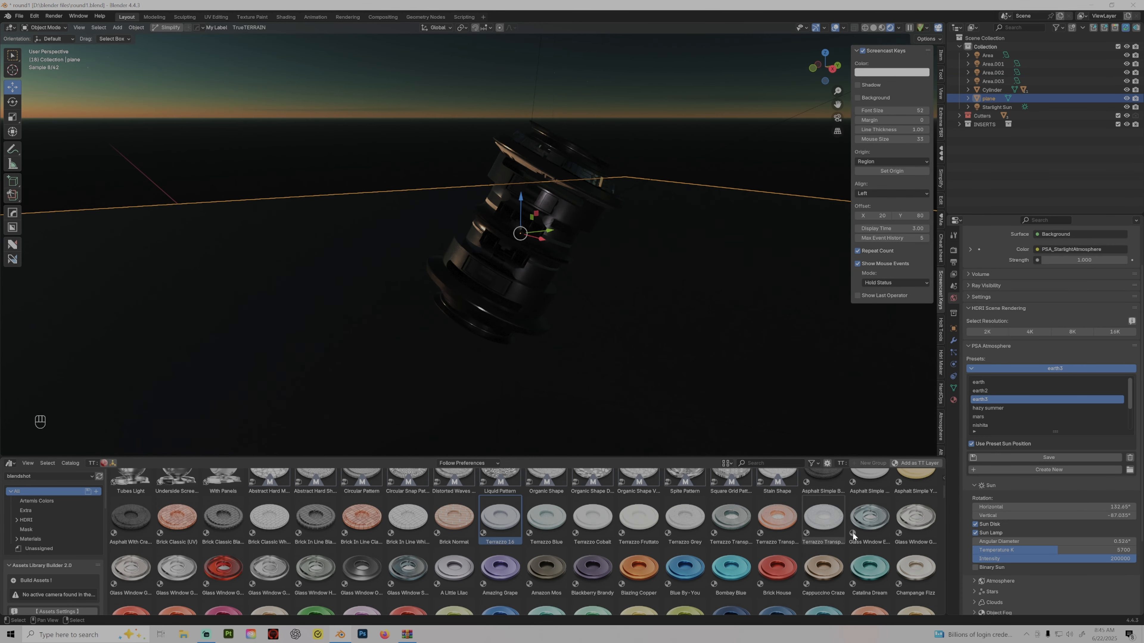
Try a transparent Terrazzo material on the ground plane, and delete and restore the plane
{"action": "left_click_drag", "start_coordinate": [777, 518], "coordinate": [745, 413]}
{"action": "key", "text": "Delete"}
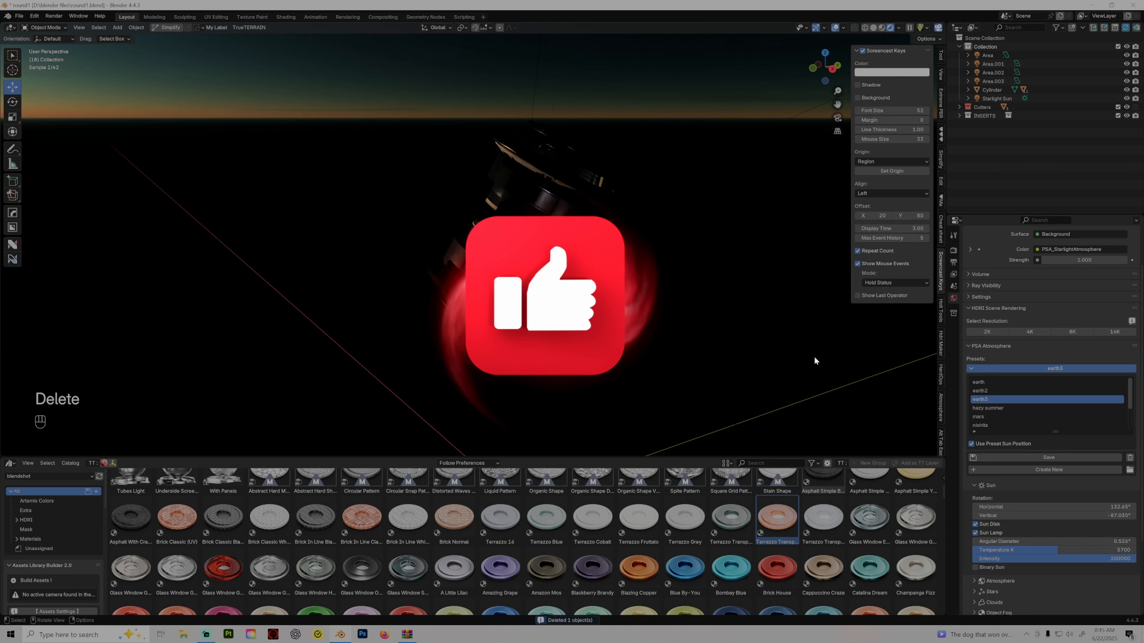
{"action": "key", "text": "ctrl+z"}
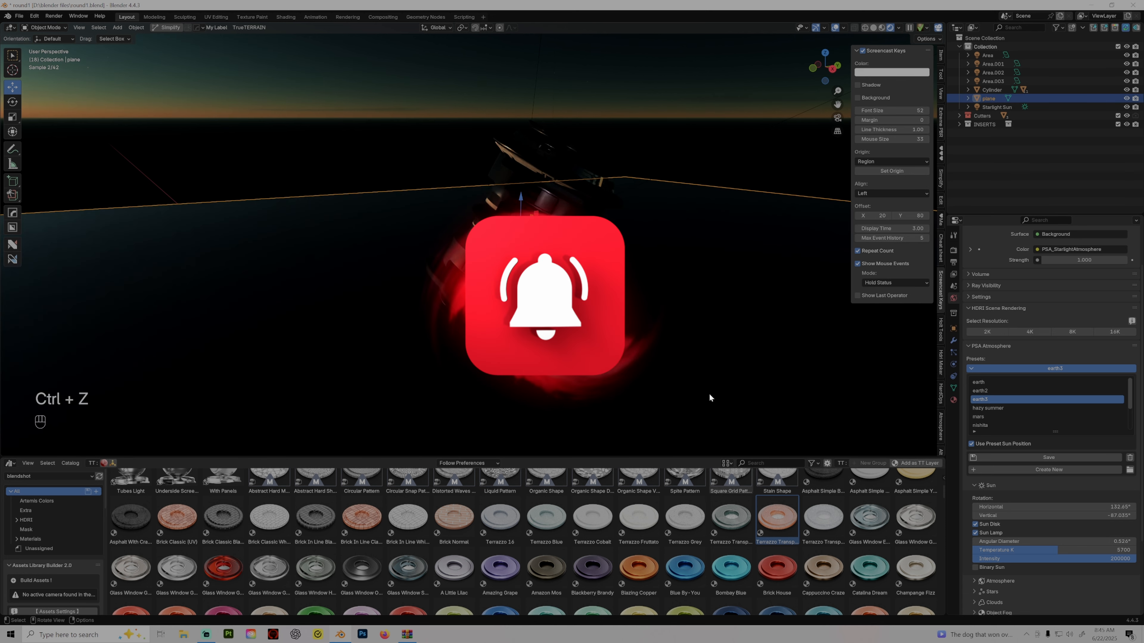
Raise the ground plane about 11.8 m along the Z axis
{"action": "key", "text": "g"}
{"action": "key", "text": "z"}
{"action": "left_click", "coordinate": [693, 234]}
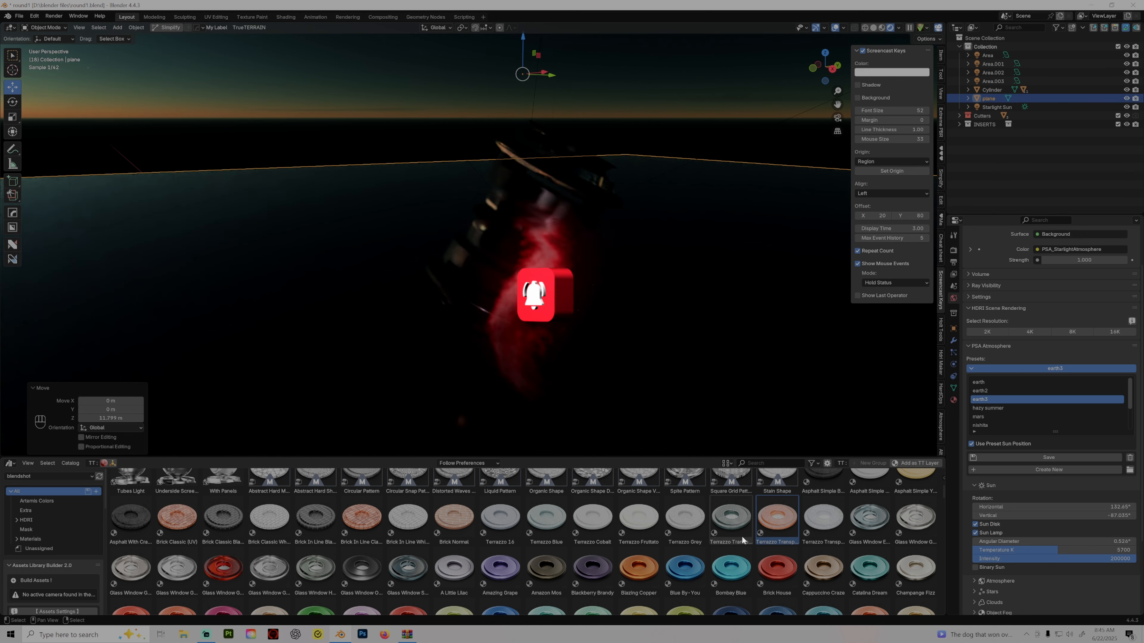
Try the Catalina Dream and Blue By-You materials on the ground plane, and apply Amazing Grape to it
{"action": "left_click_drag", "start_coordinate": [870, 569], "coordinate": [853, 404]}
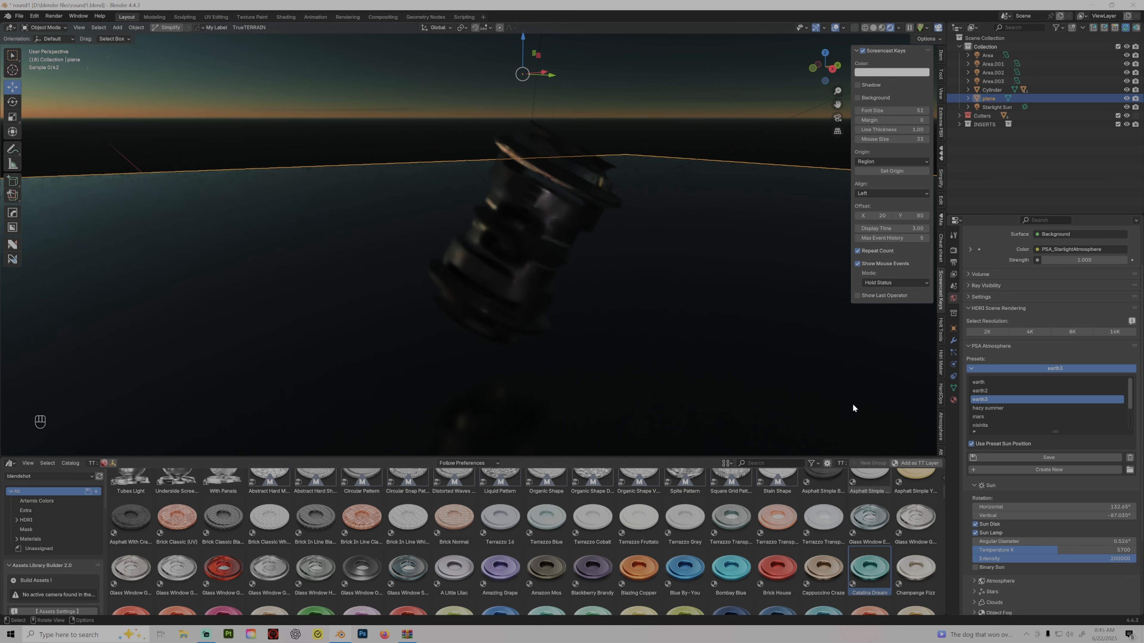
{"action": "scroll", "coordinate": [687, 562], "scroll_direction": "down", "scroll_amount": 2}
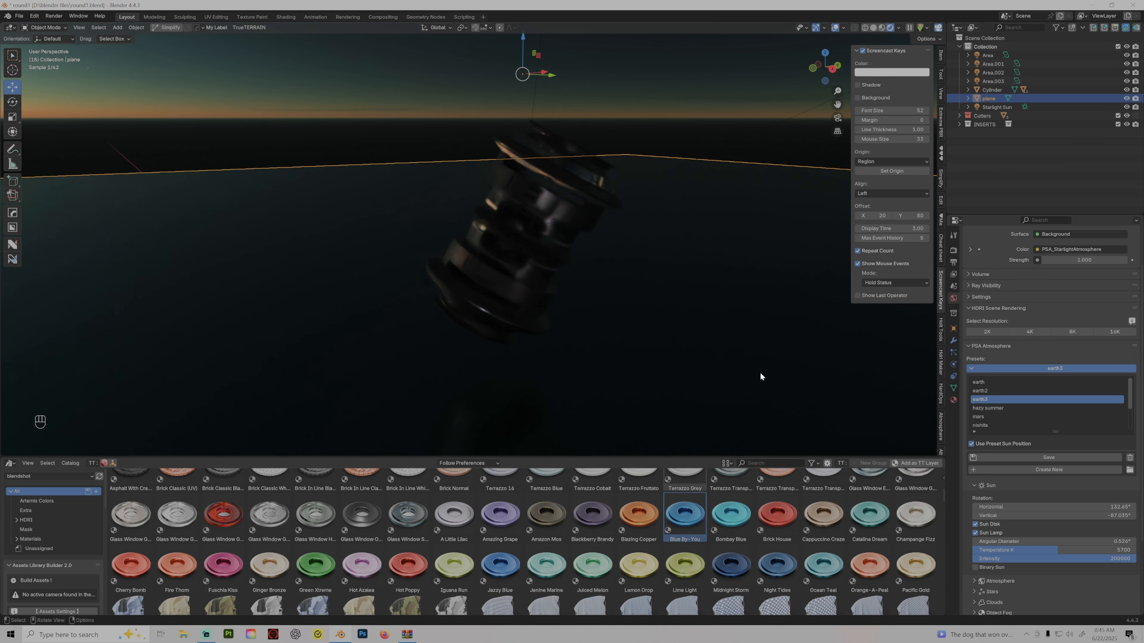
{"action": "left_click_drag", "start_coordinate": [500, 514], "coordinate": [350, 382]}
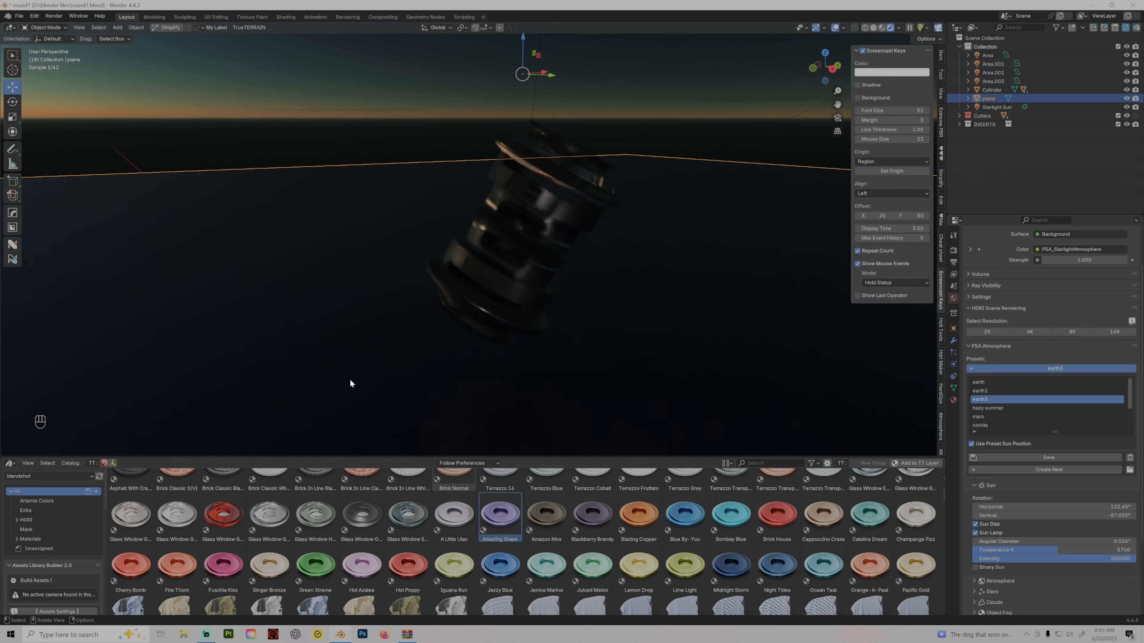
{"action": "middle_click_drag", "start_coordinate": [547, 333], "coordinate": [565, 330]}
{"action": "scroll", "coordinate": [565, 330], "scroll_direction": "up", "scroll_amount": 1}
{"action": "scroll", "coordinate": [571, 334], "scroll_direction": "up", "scroll_amount": 2}
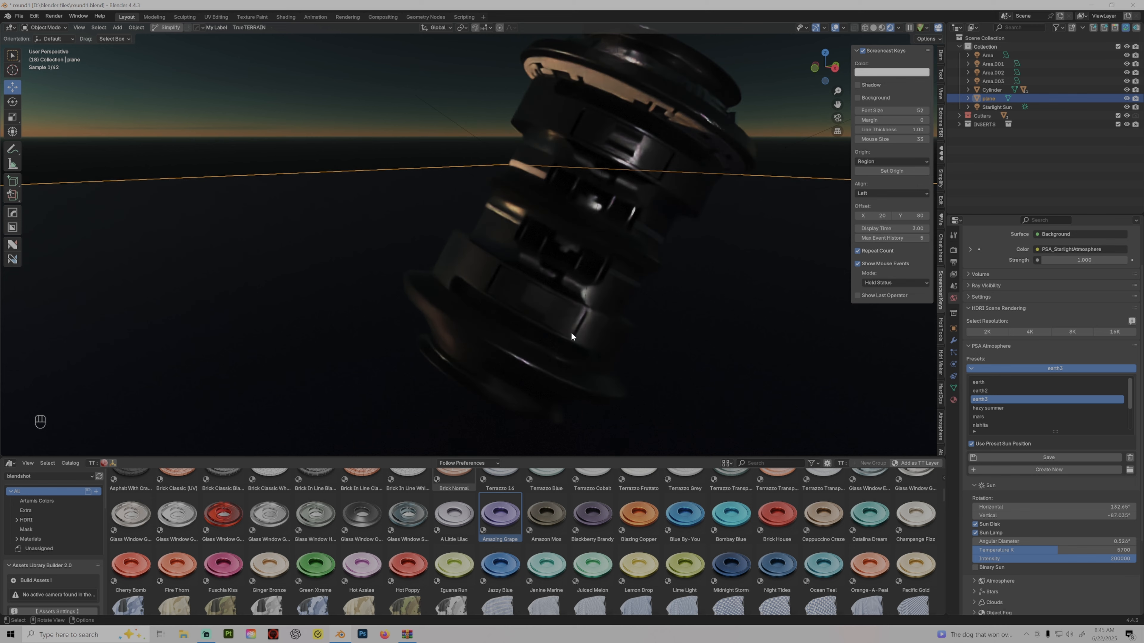
{"action": "middle_click_drag", "start_coordinate": [641, 336], "coordinate": [640, 332]}
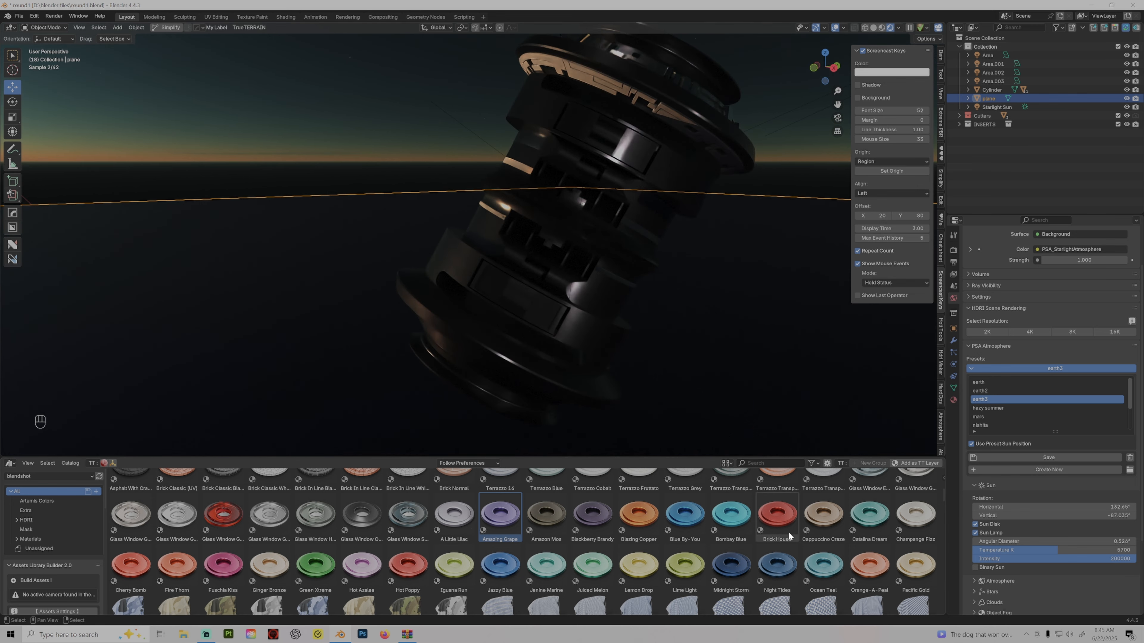